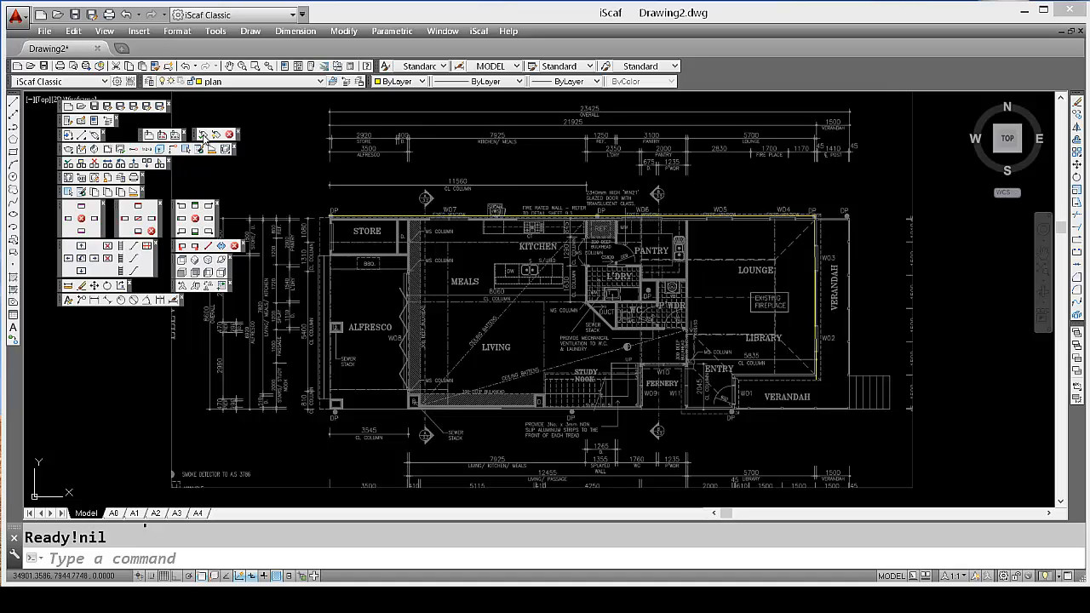
- Review the scaffold's default configuration and accept it as it stands
click(206, 136)
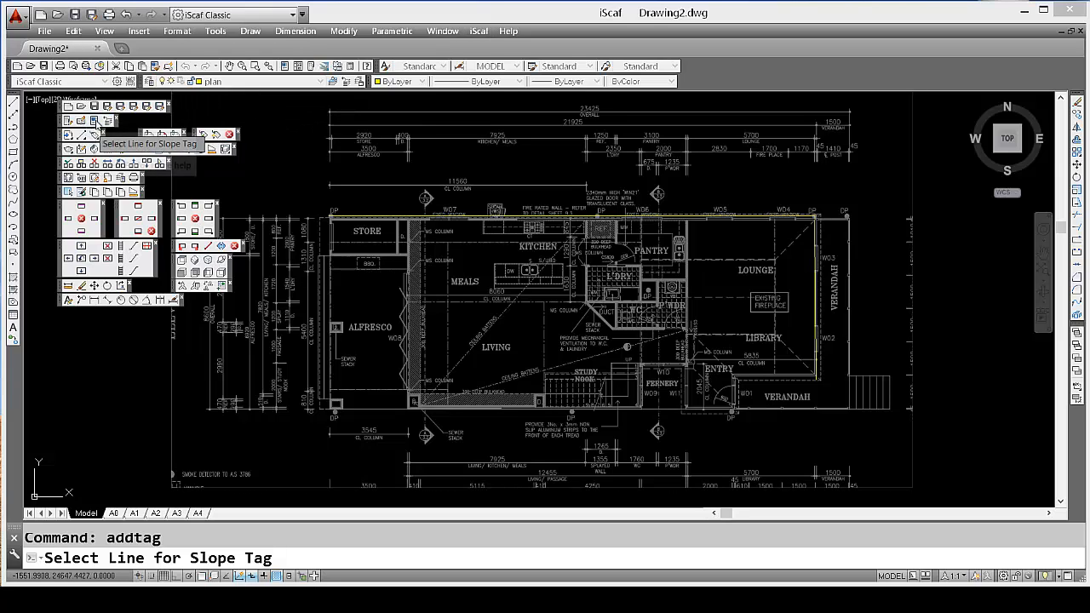
click(96, 124)
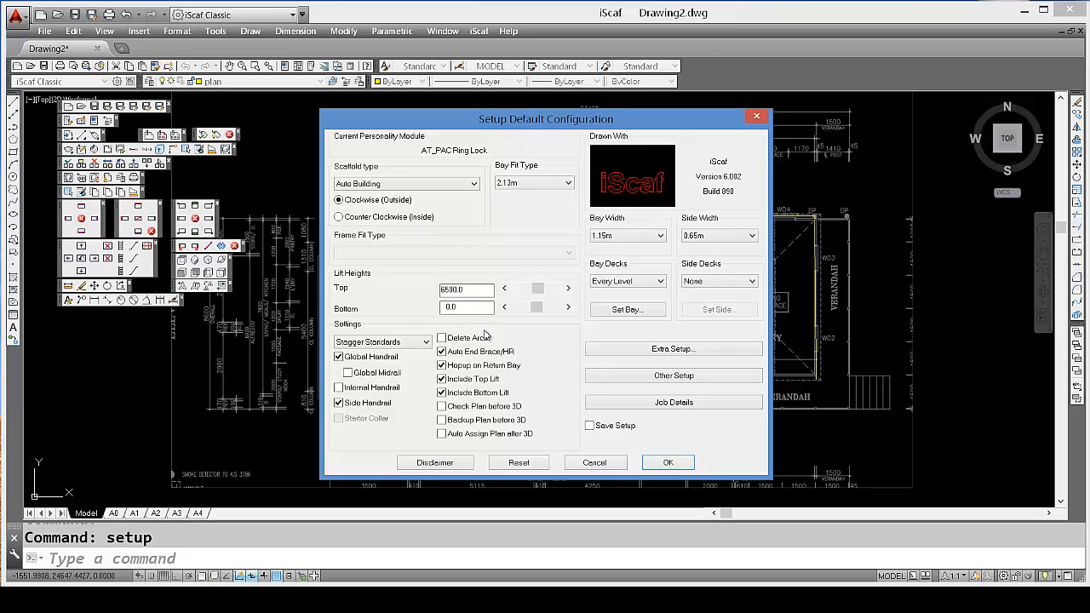
click(664, 466)
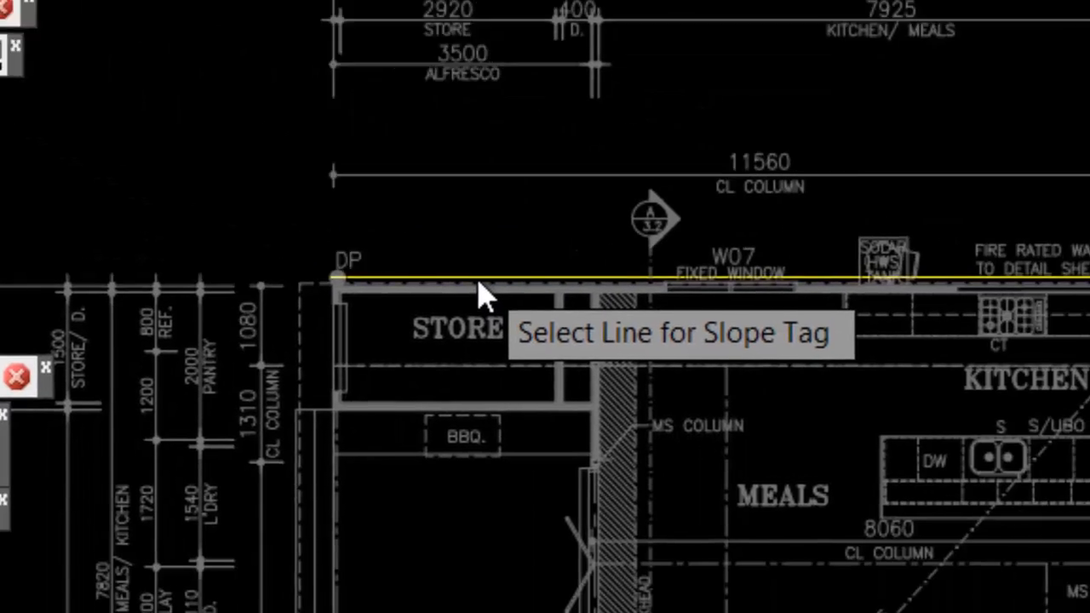
- Add a slope tag of height -4000 on the plan's upper wall line at distance 1 from its start
click(1003, 588)
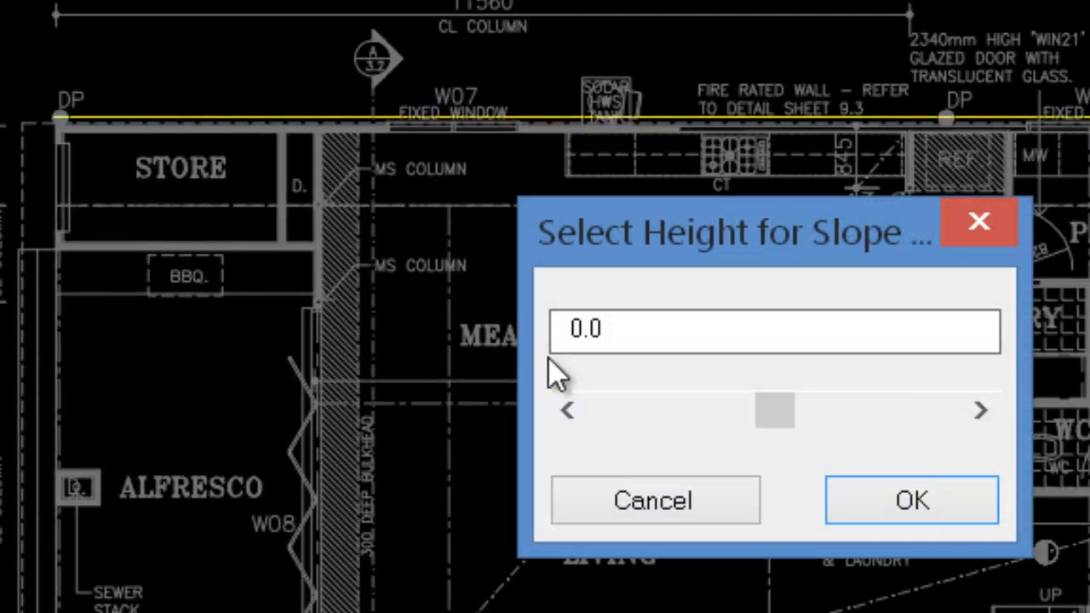
click(567, 412)
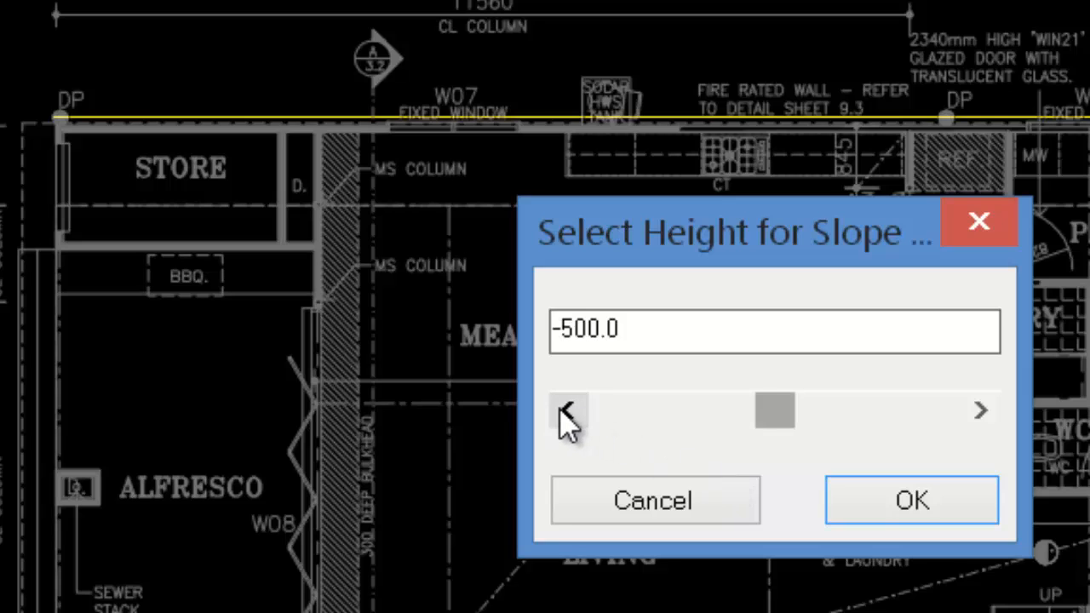
click(567, 412)
click(566, 412)
click(568, 412)
click(568, 412)
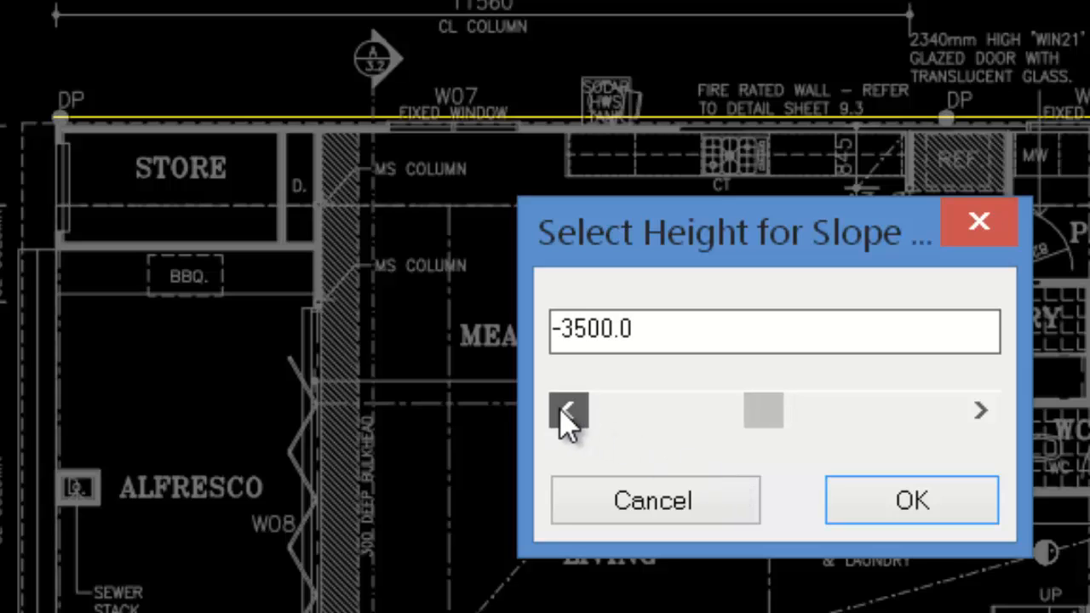
click(567, 412)
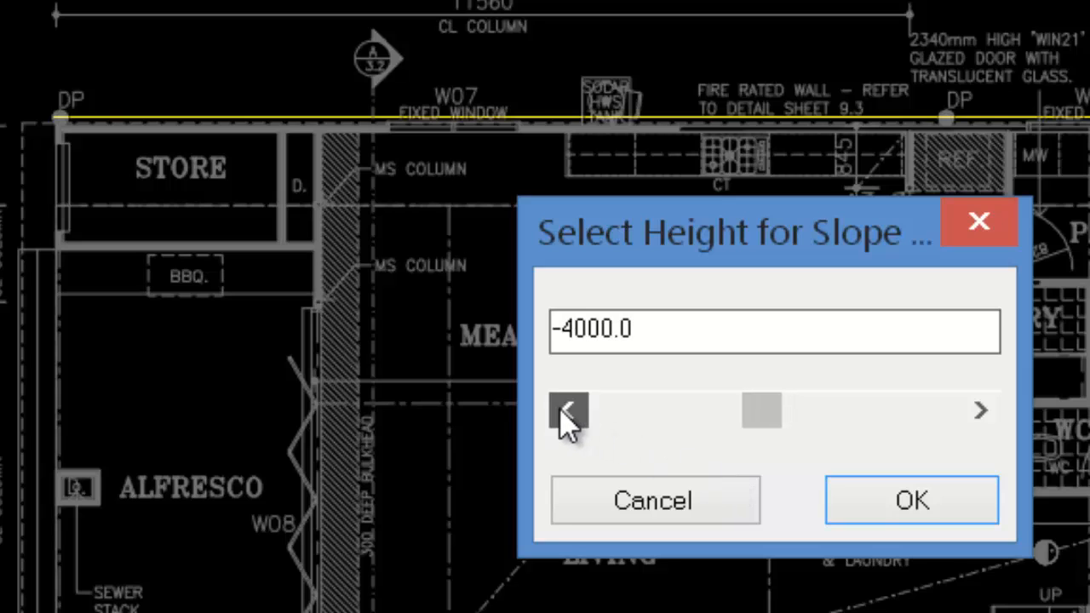
click(883, 525)
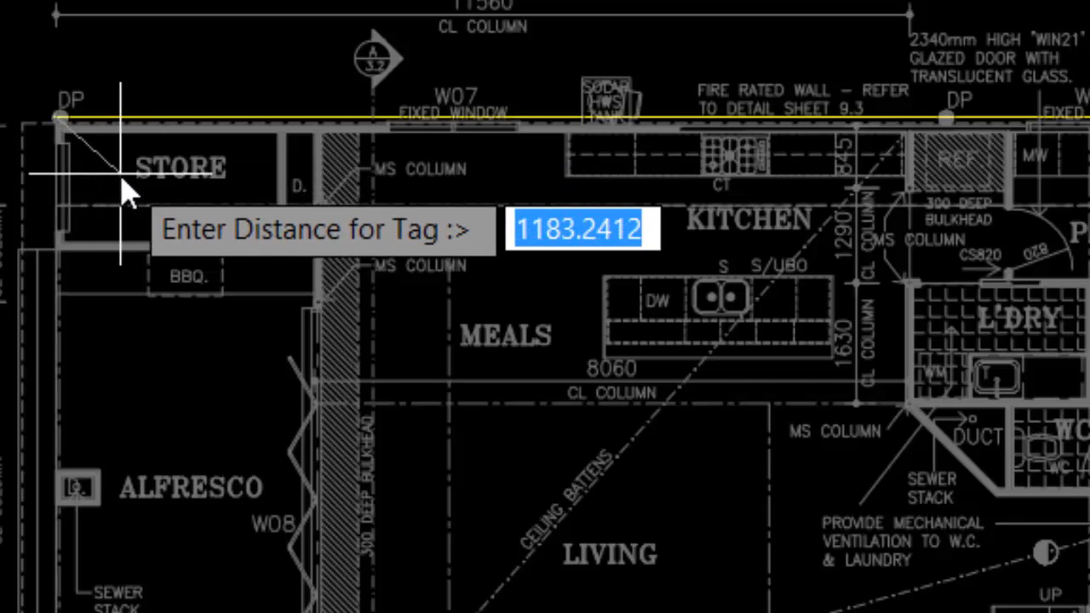
text(1)
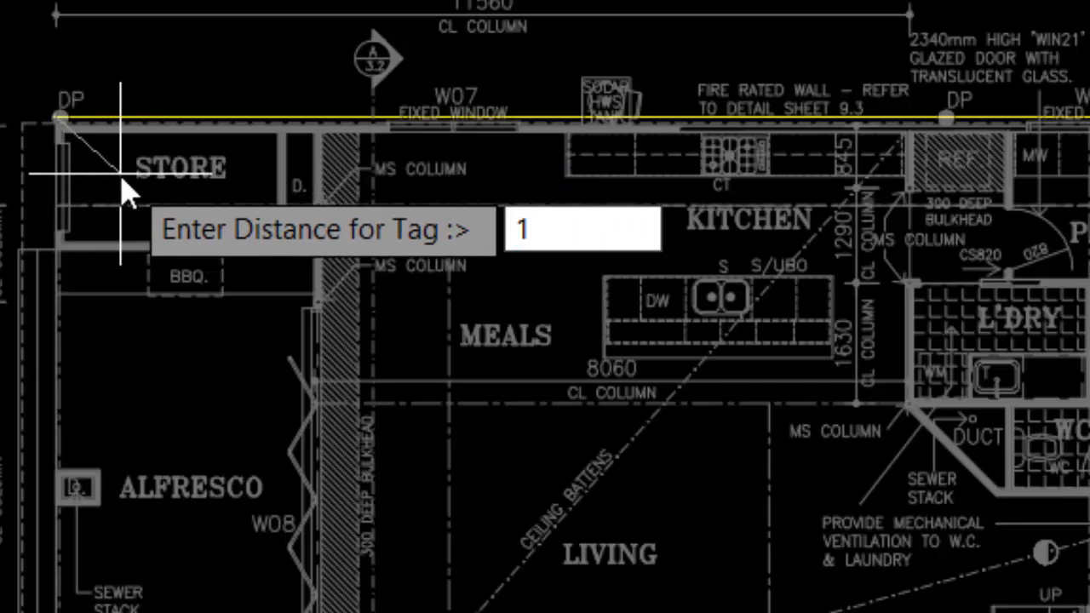
key(Return)
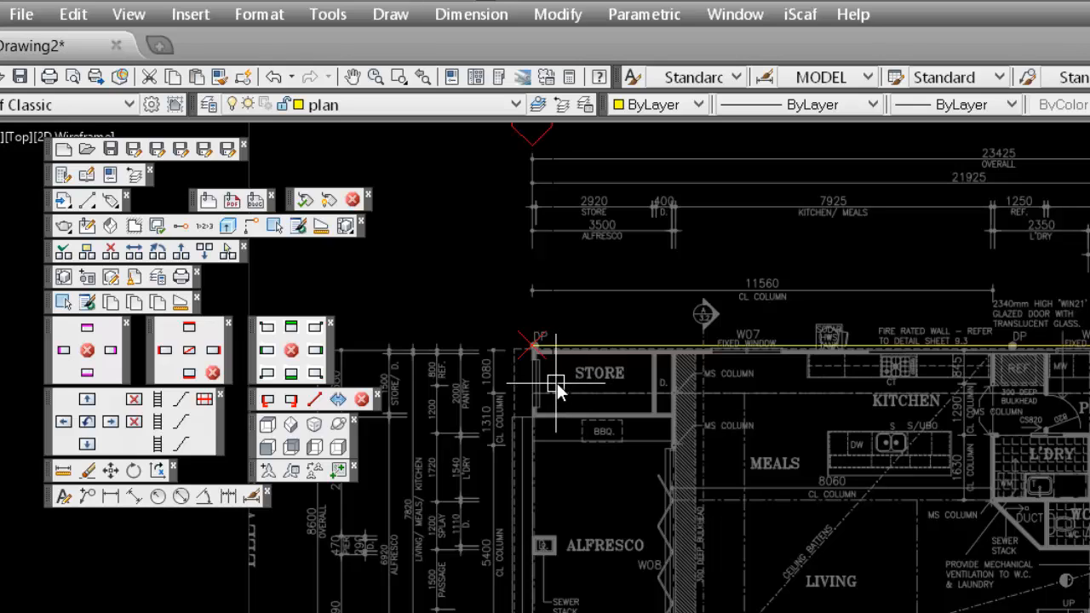
- Add another slope tag of height -4000 on the upper wall line at distance 18000
click(735, 347)
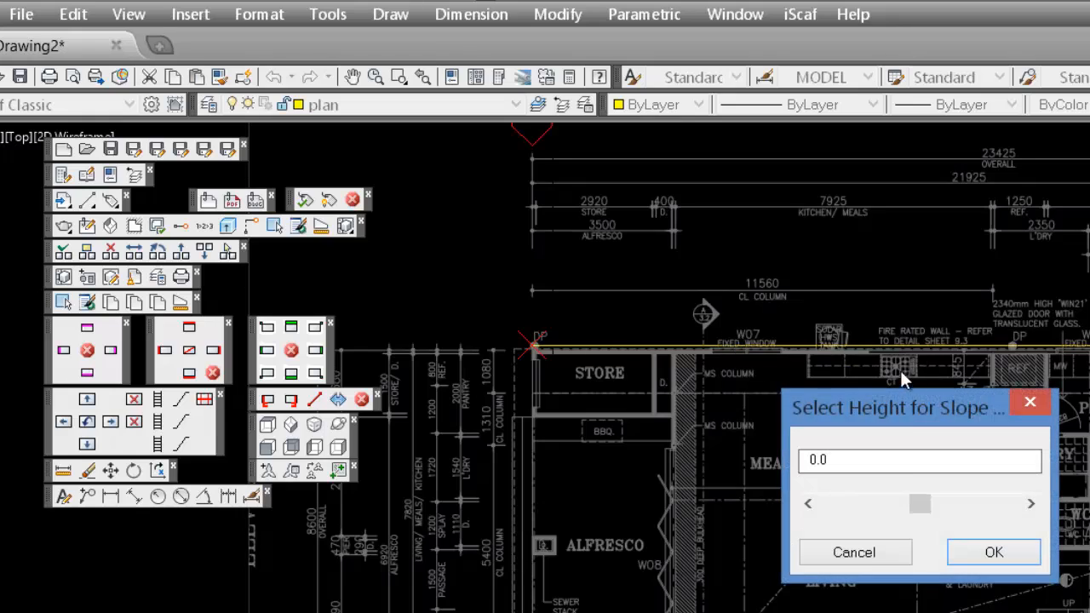
click(808, 505)
click(808, 504)
click(808, 506)
click(808, 506)
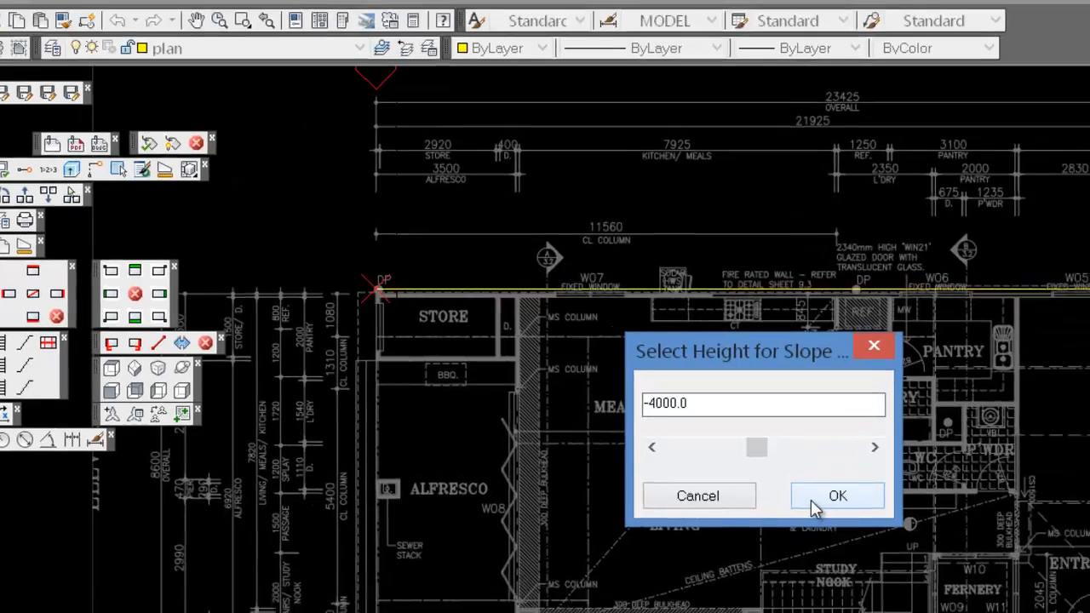
click(968, 554)
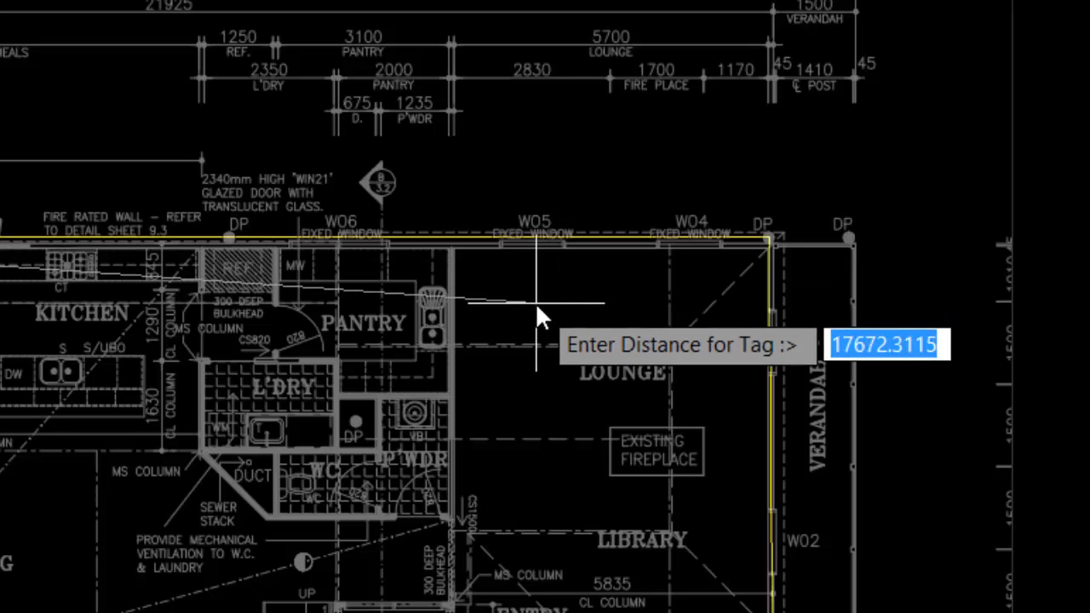
text(18000)
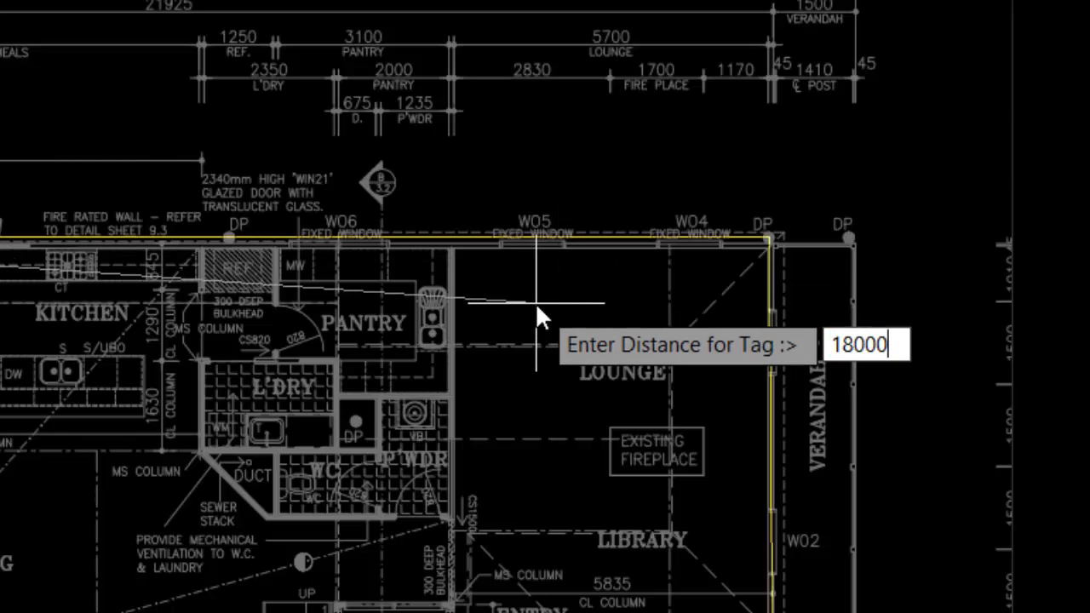
key(Return)
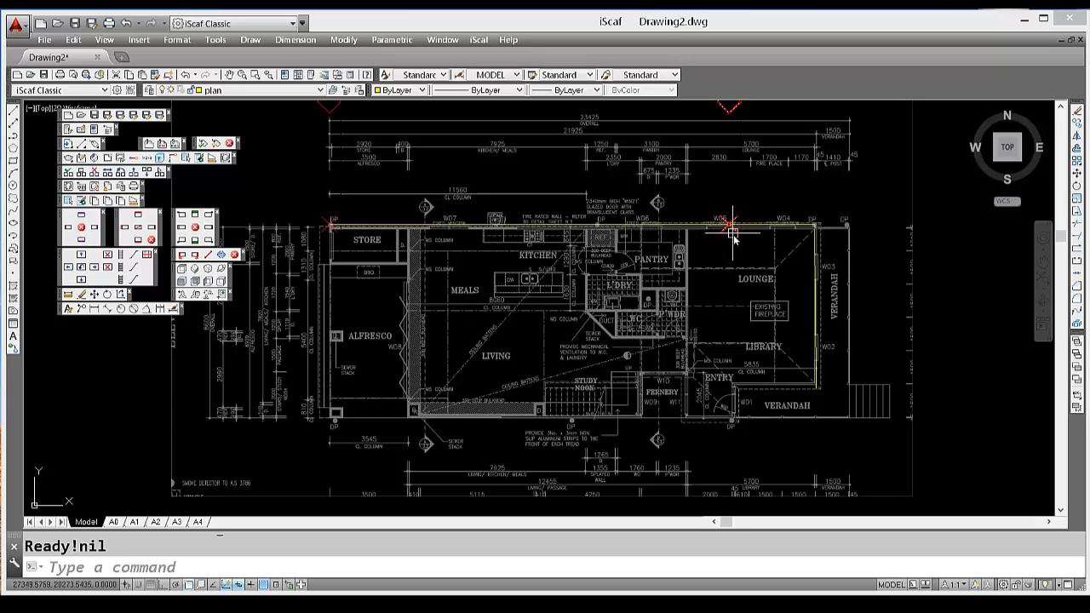
- Add a slope tag of height -1500 on the upper wall line at distance 18001
mouse_move(734, 240)
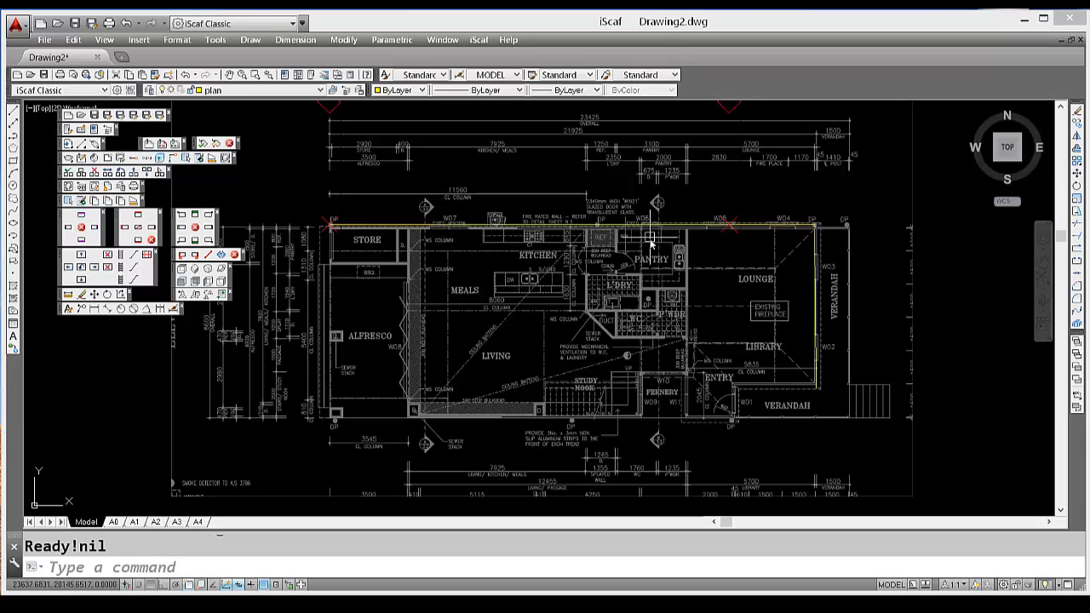
key(Return)
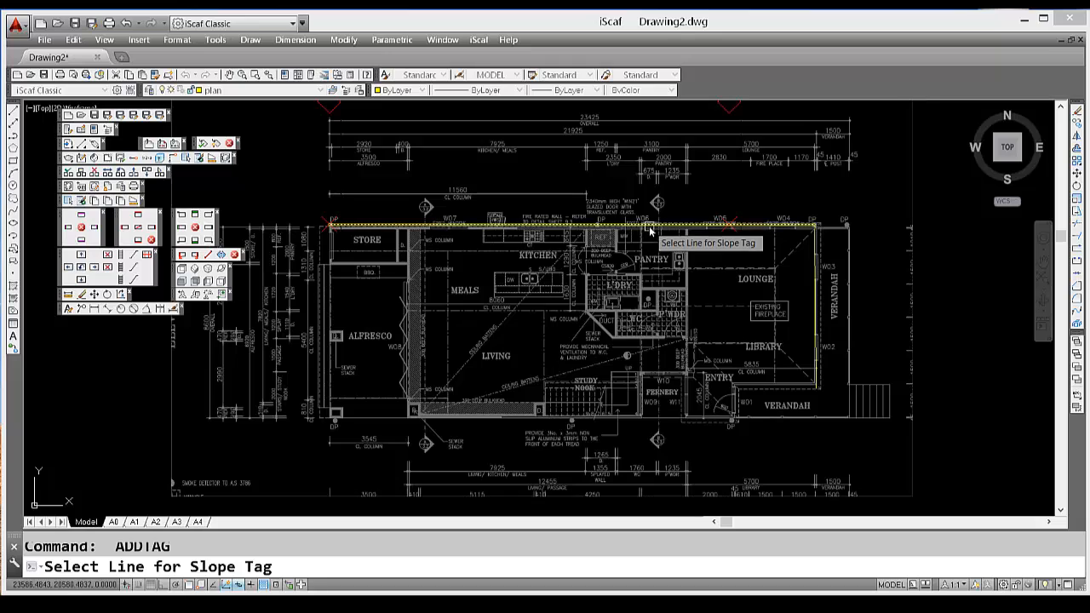
click(651, 234)
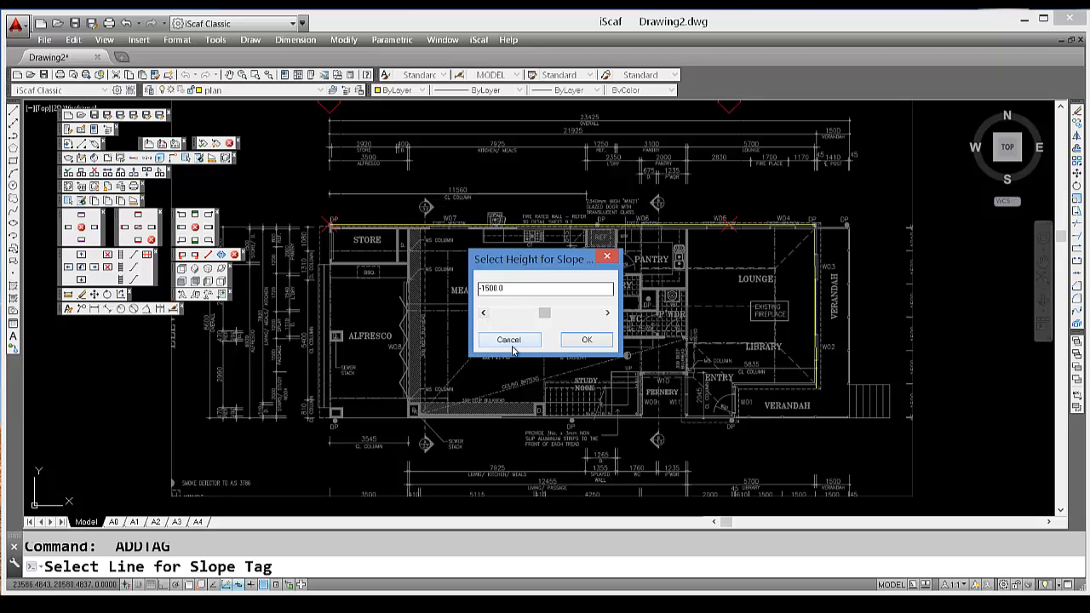
click(584, 340)
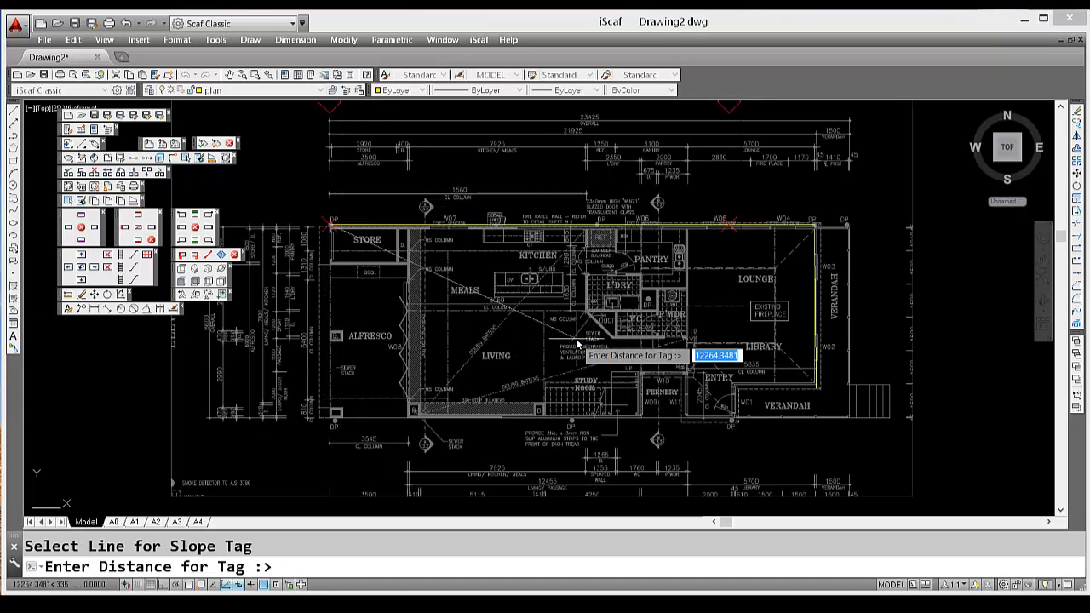
text(18001)
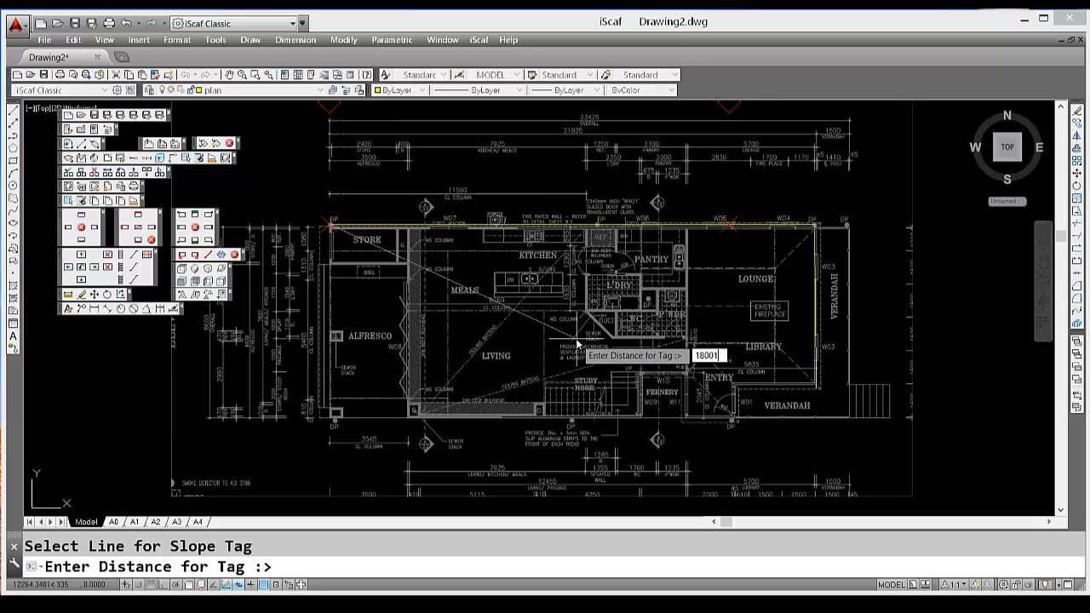
key(Return)
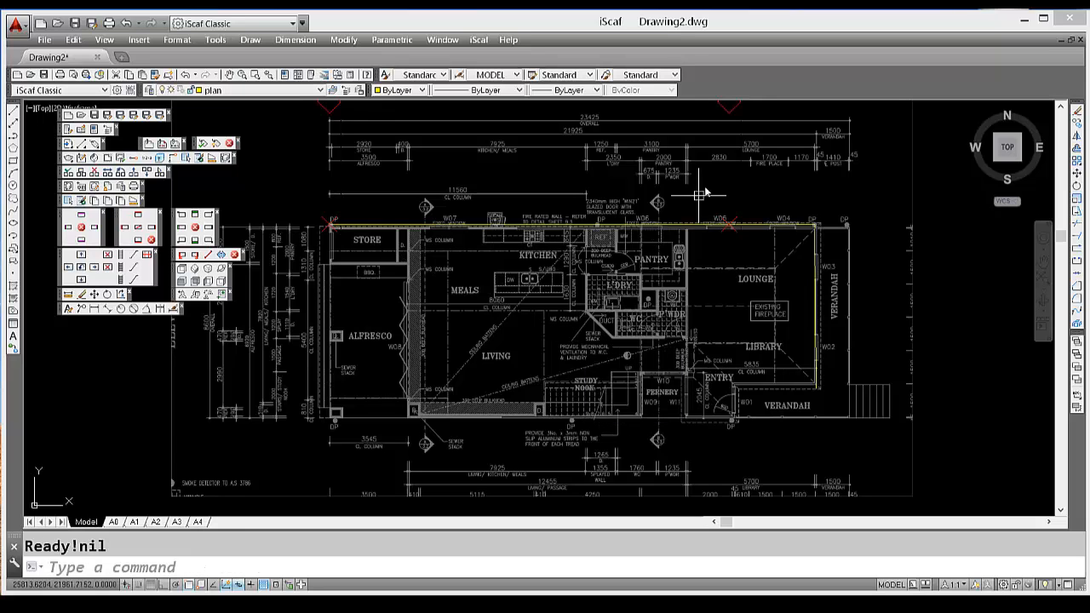
- Add a slope tag of height 0 at the lower end of the vertical wall line beside the verandah
middle_drag(704, 207, 702, 296)
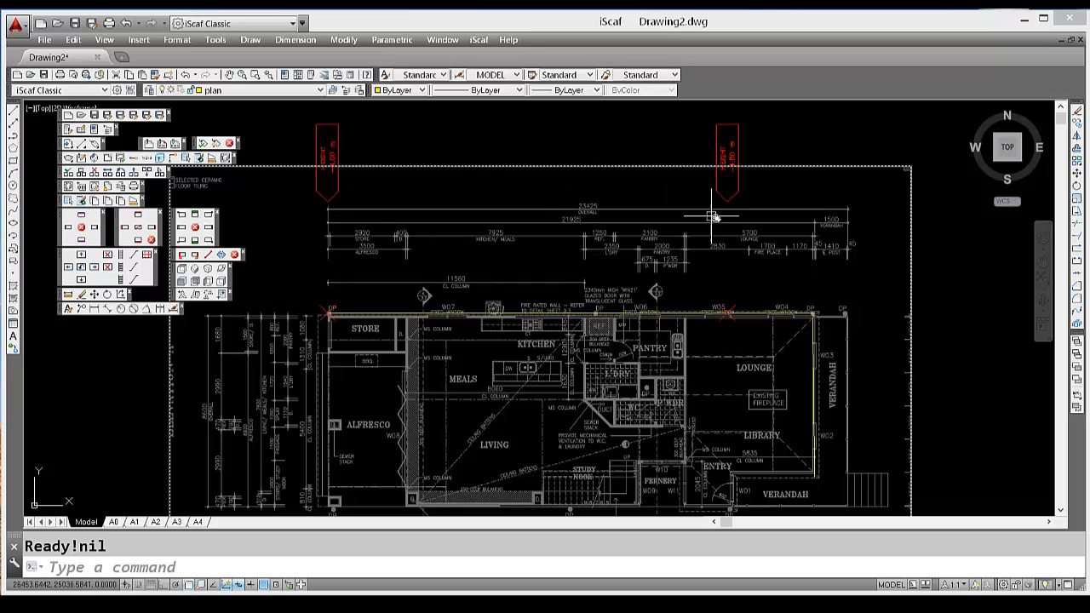
middle_drag(744, 263, 725, 203)
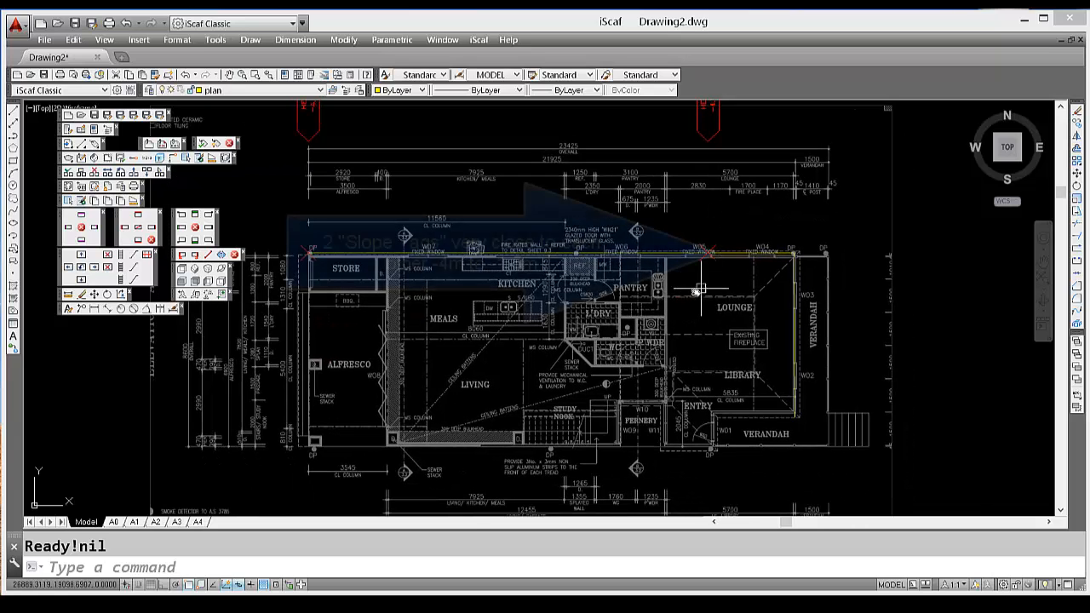
middle_drag(692, 295, 698, 301)
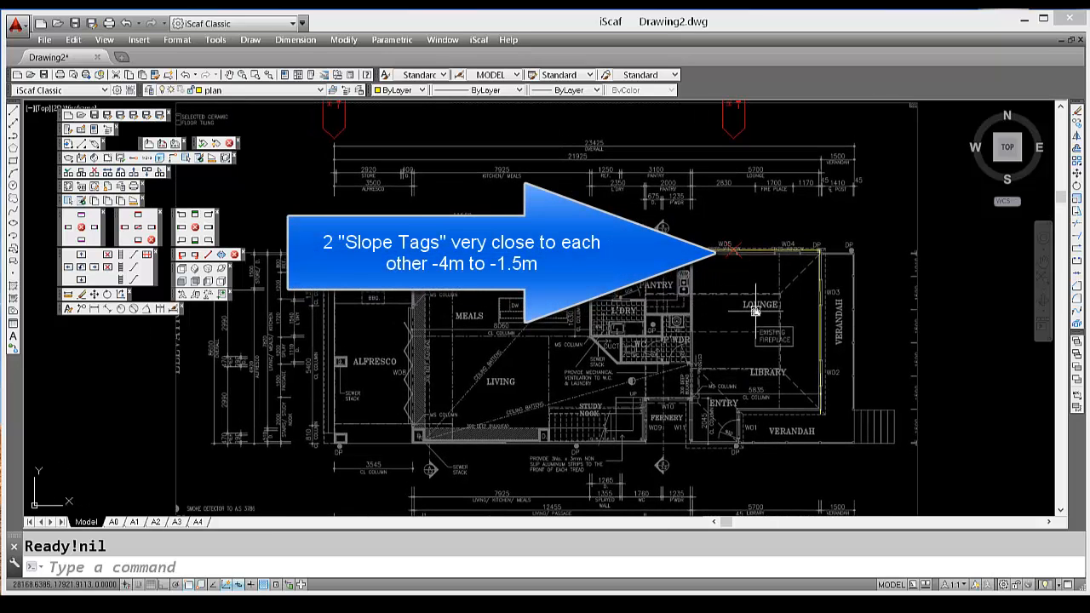
key(Return)
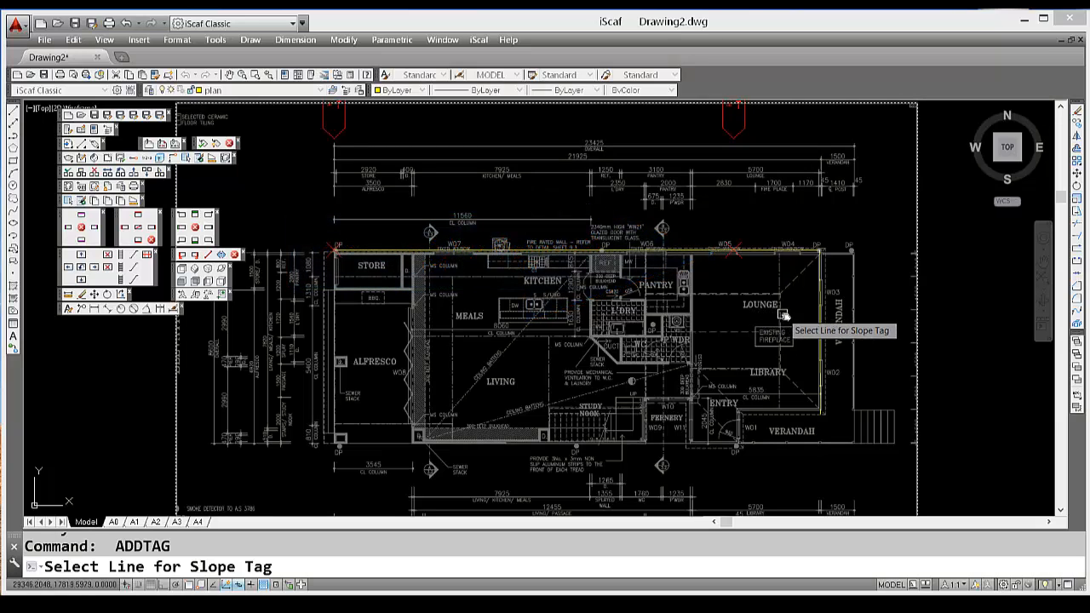
click(819, 351)
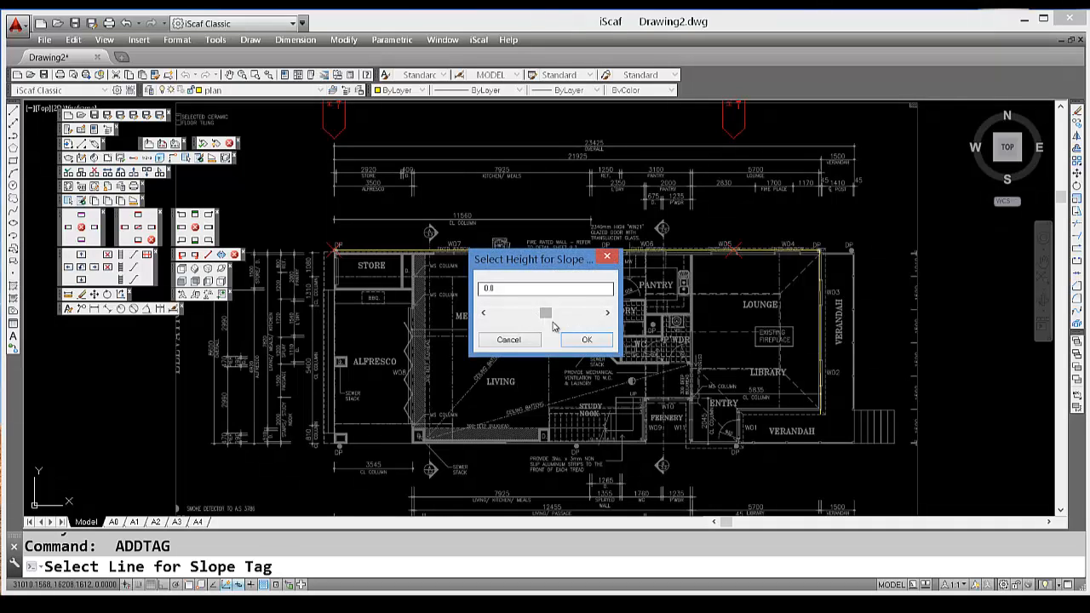
click(581, 341)
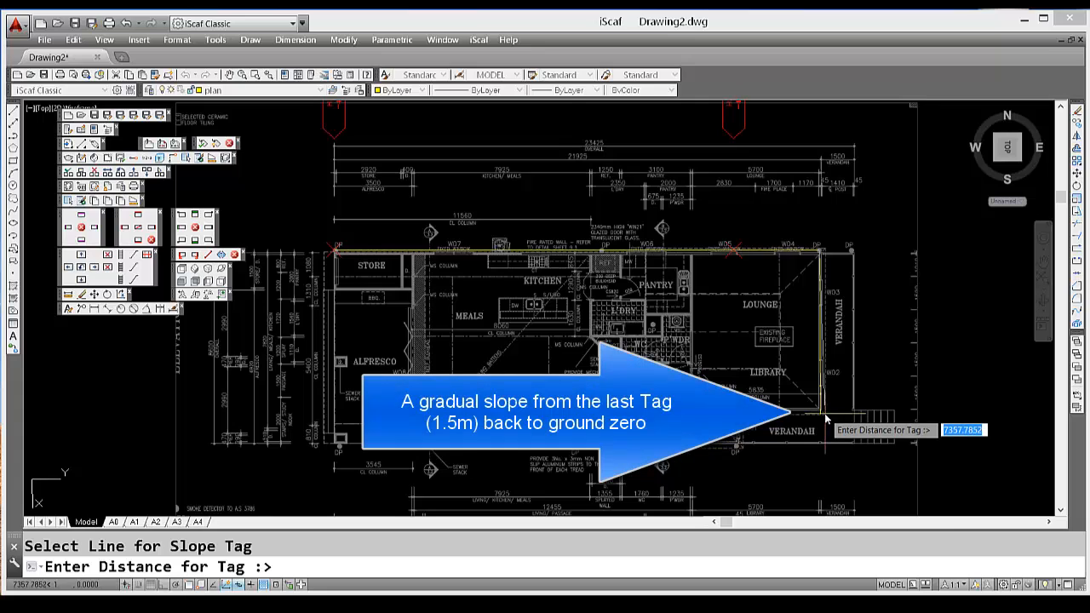
scroll(824, 416, up, 2)
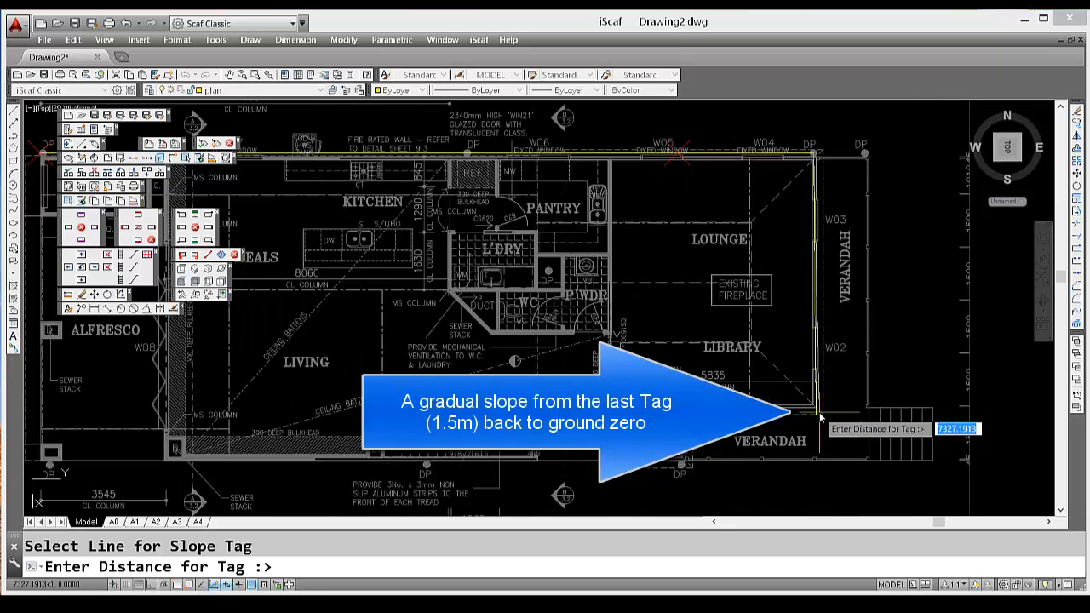
click(820, 417)
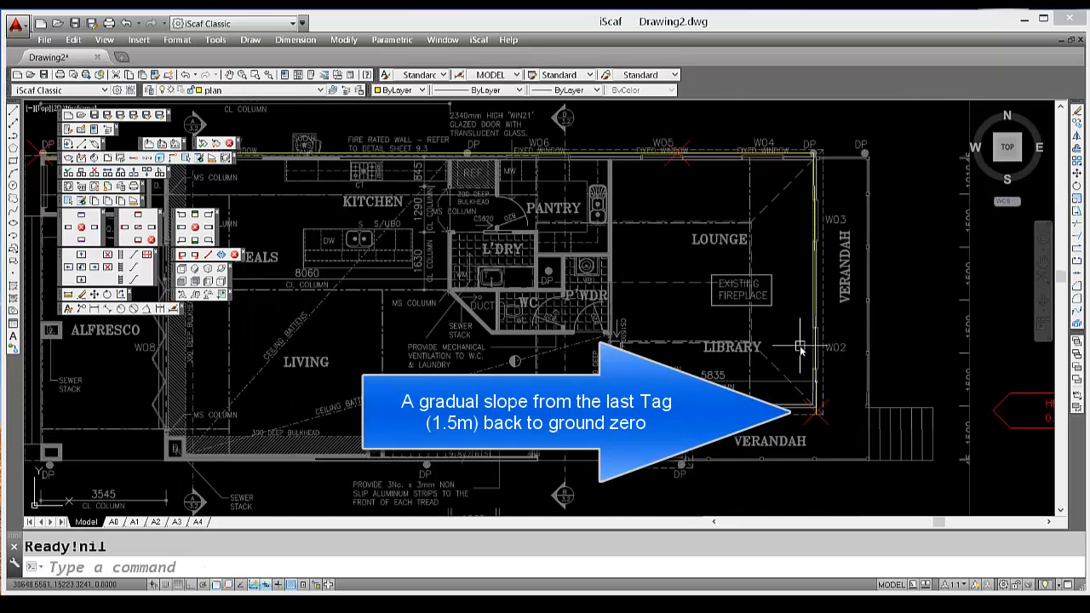
- Draw two connected sloping wall lines beyond the plan's upper dimension strings, rising from beside the lounge and then descending past the verandah
scroll(800, 345, down, 2)
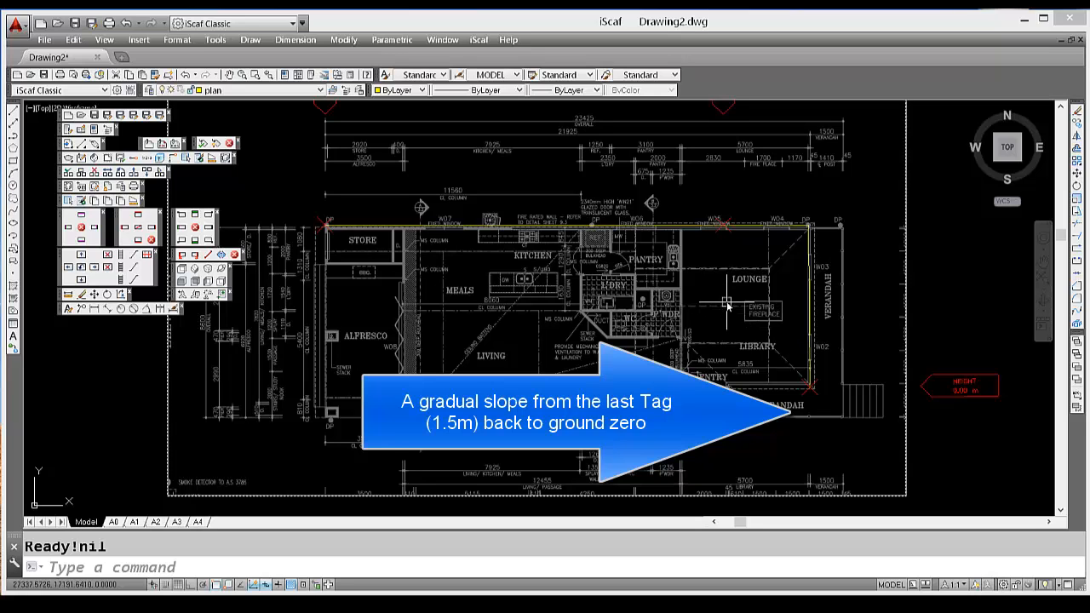
middle_drag(726, 301, 724, 326)
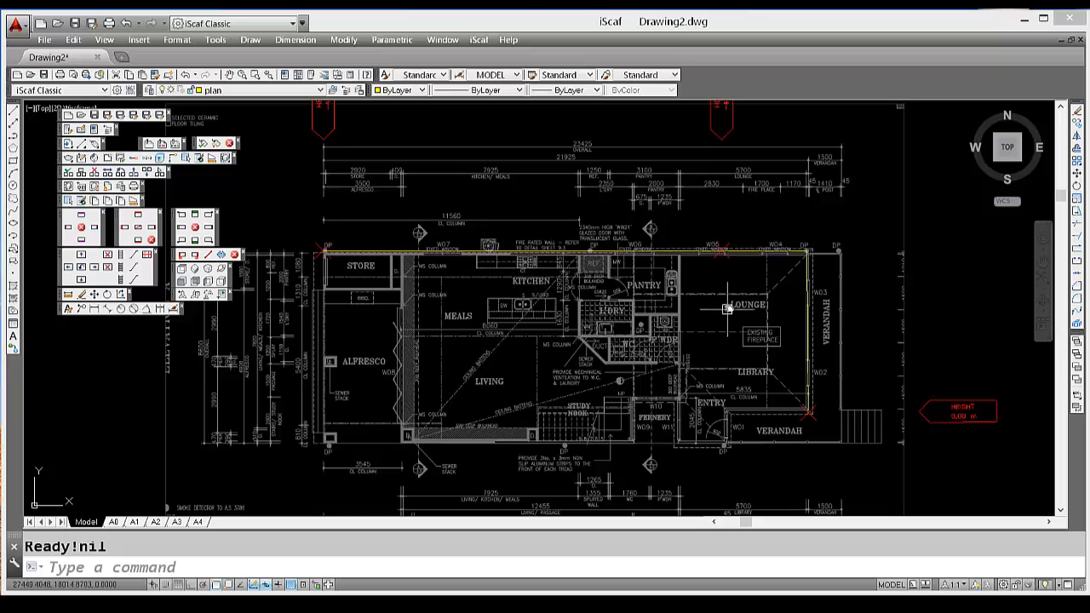
middle_drag(724, 312, 667, 357)
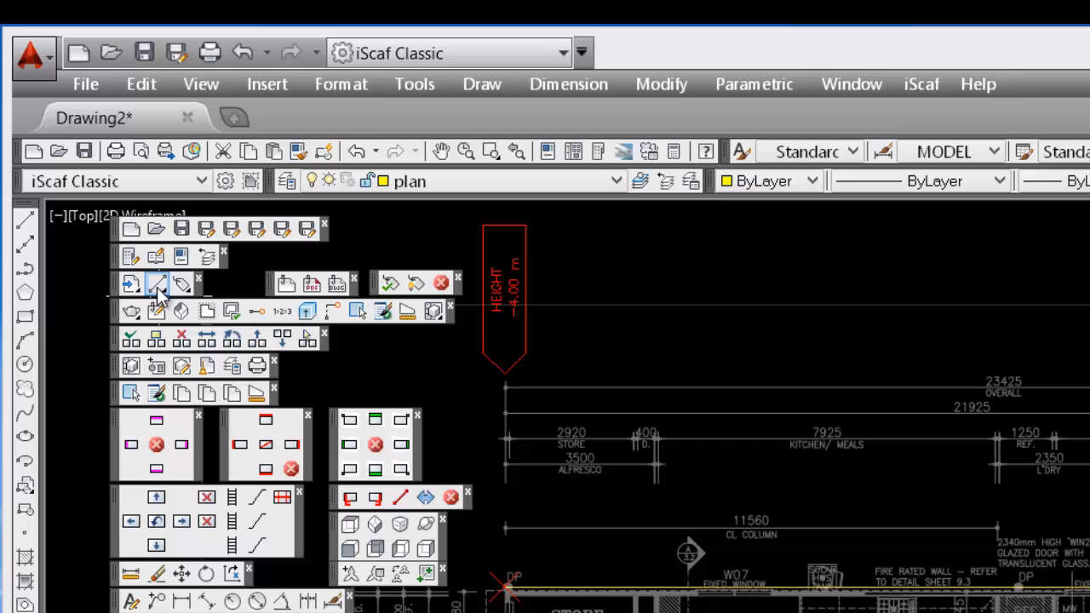
click(157, 286)
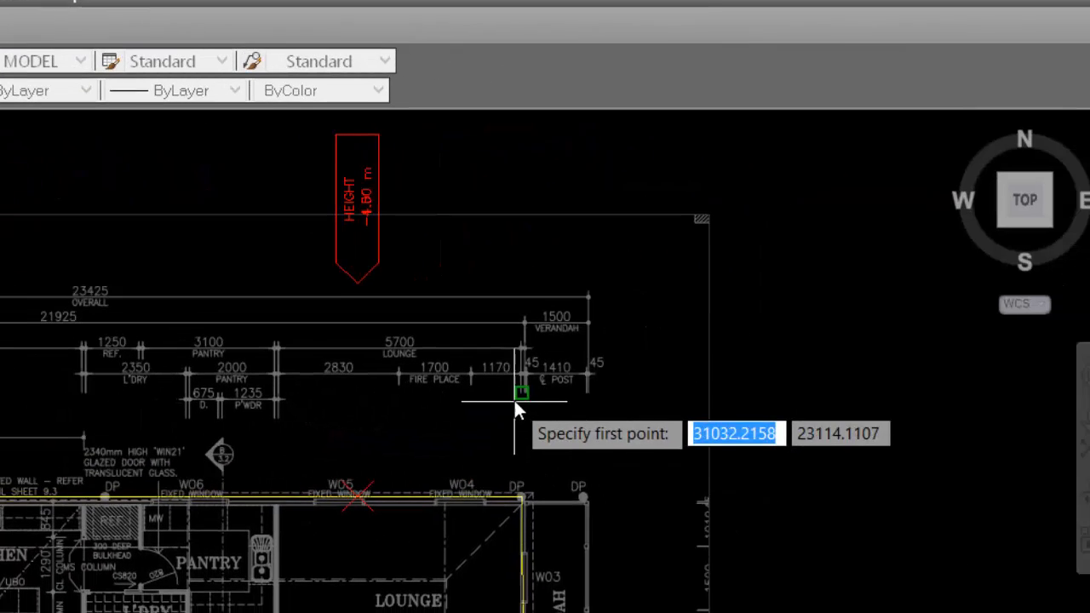
click(412, 406)
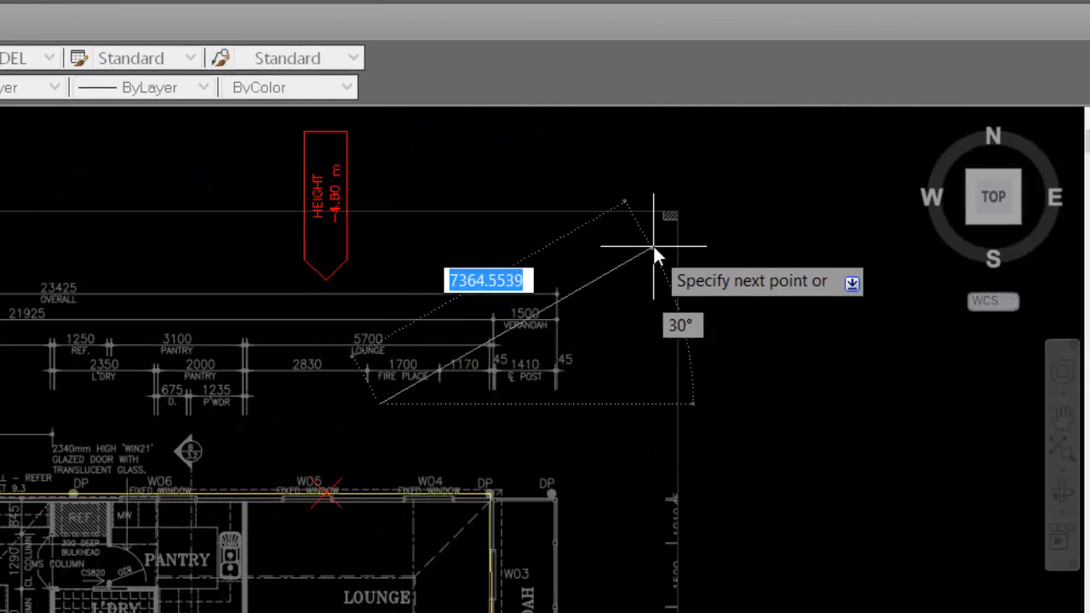
click(616, 253)
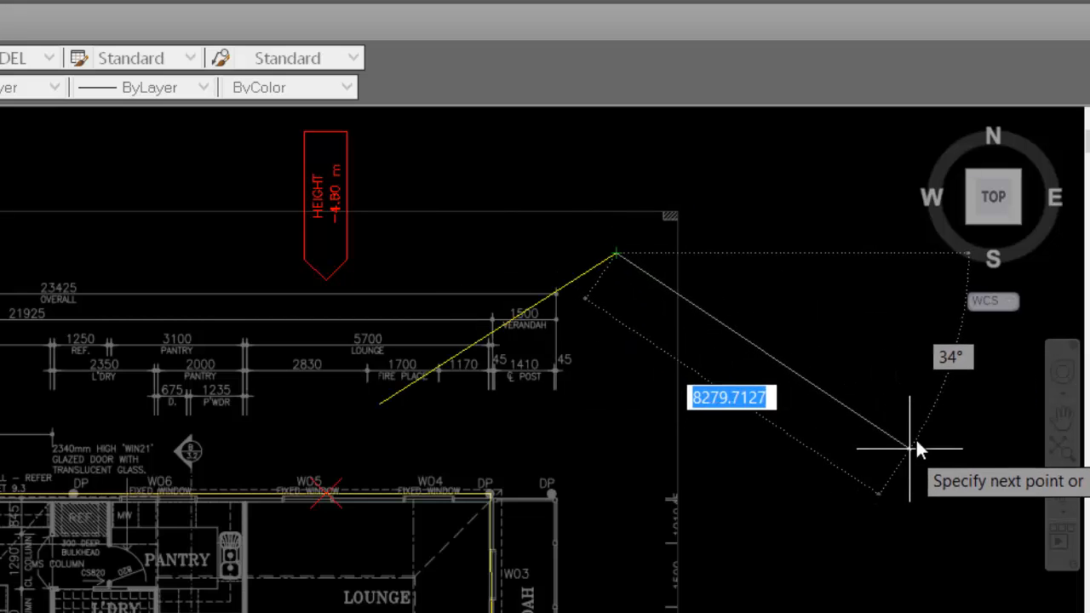
click(973, 532)
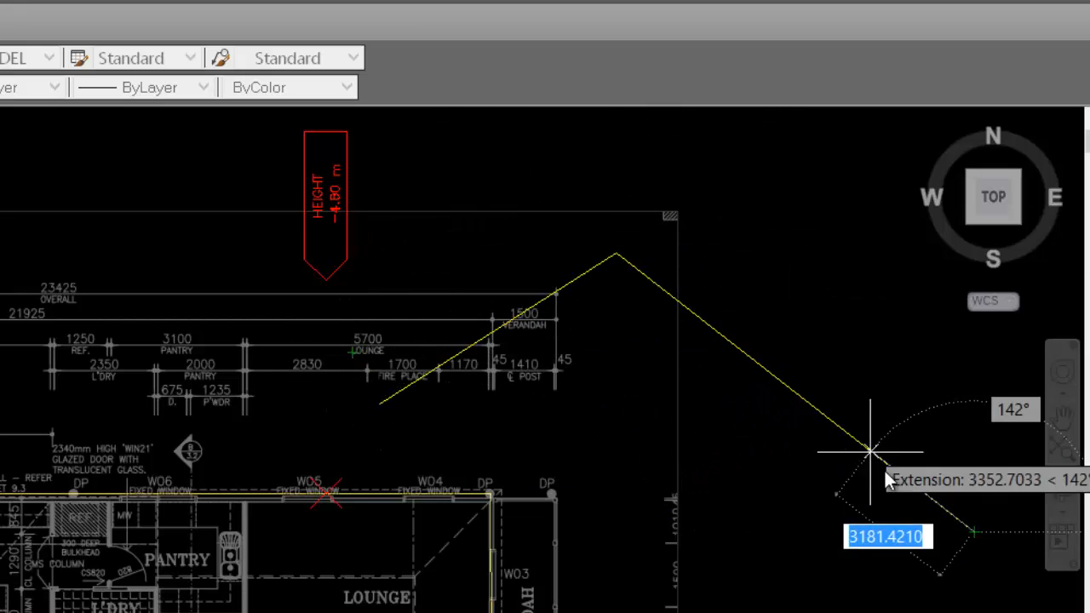
key(Escape)
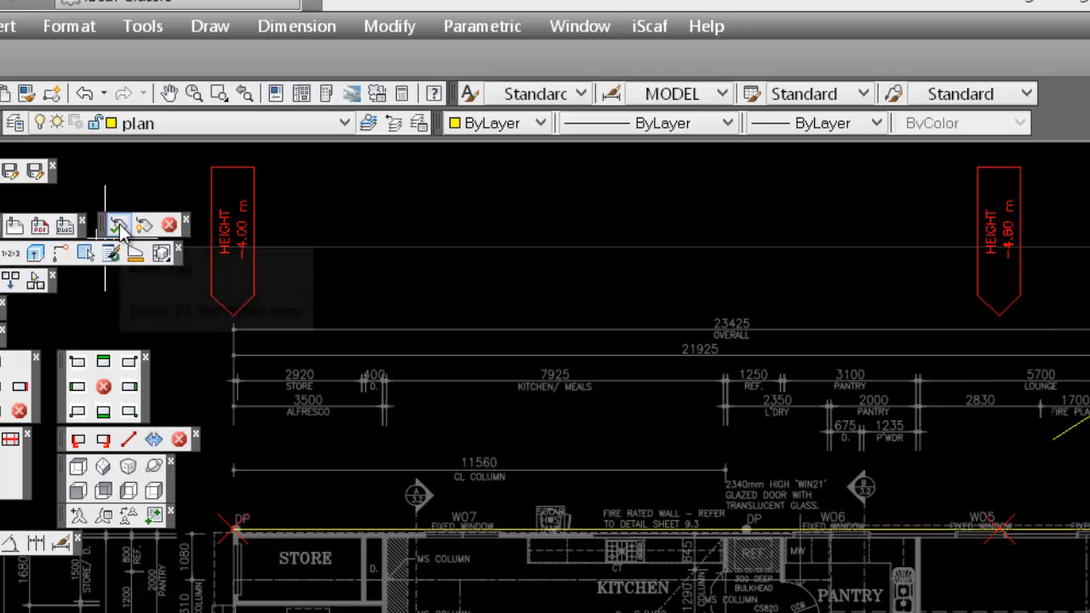
- Add a slope tag of height 0 near the lower starting end of the first sloping line
click(119, 227)
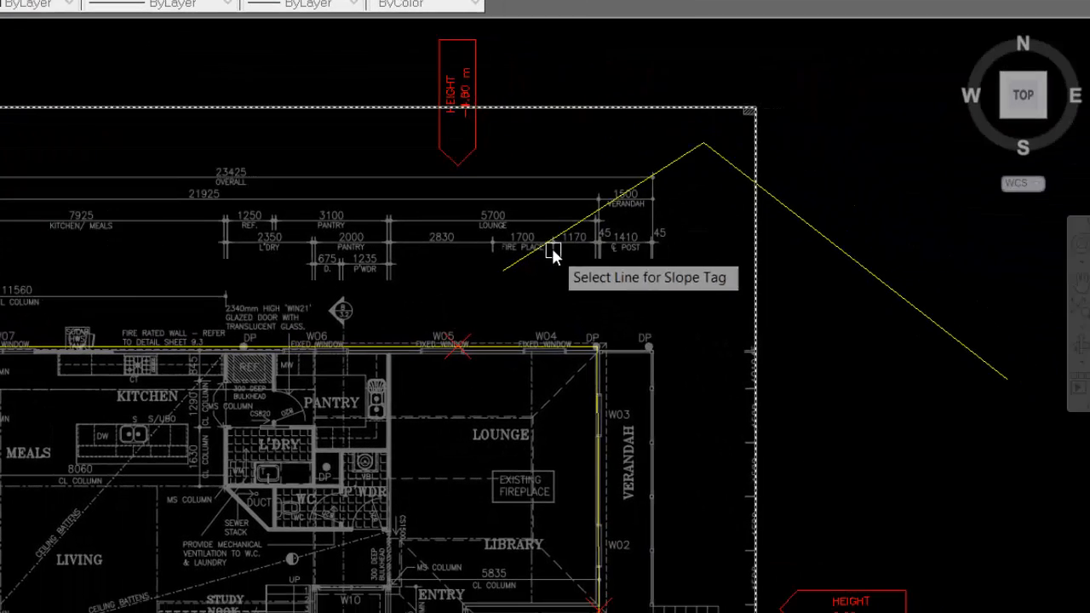
click(552, 241)
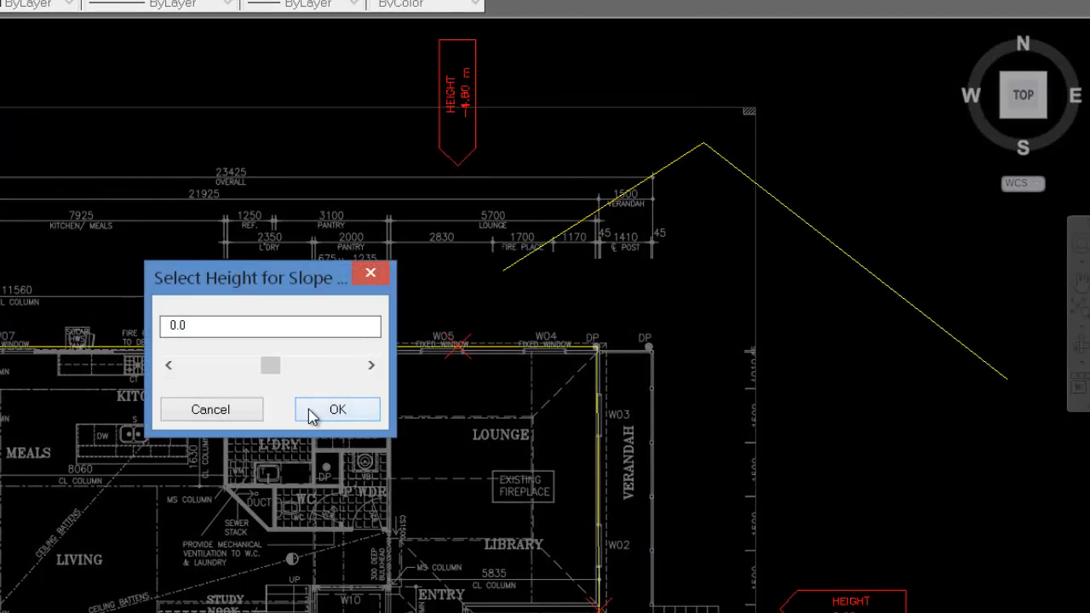
click(337, 409)
click(513, 264)
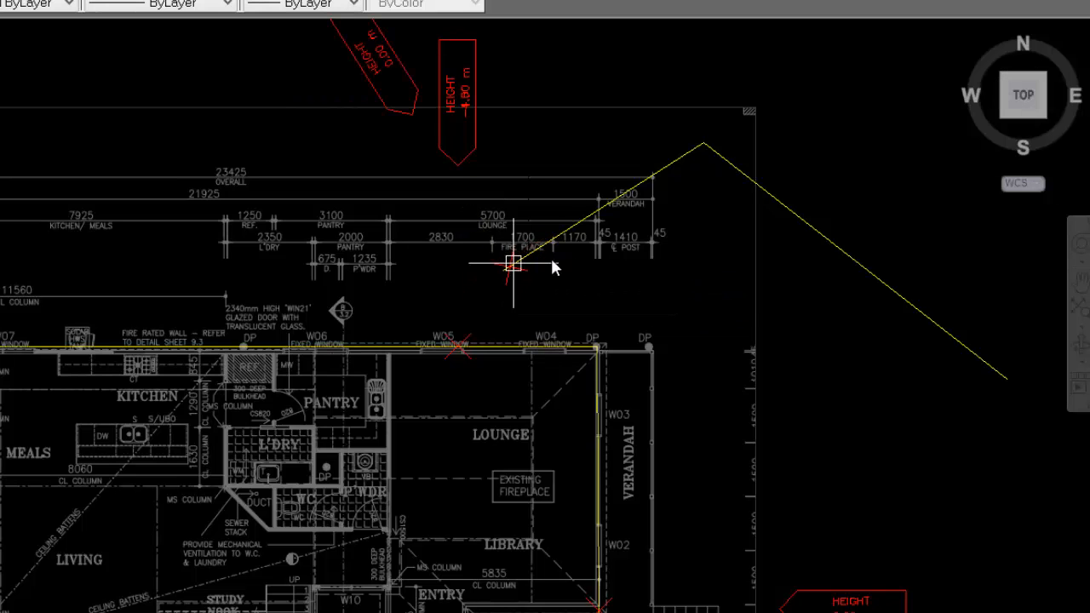
- Add a slope tag of height 2000 on the first sloping line, near its peak where the two lines meet
click(627, 198)
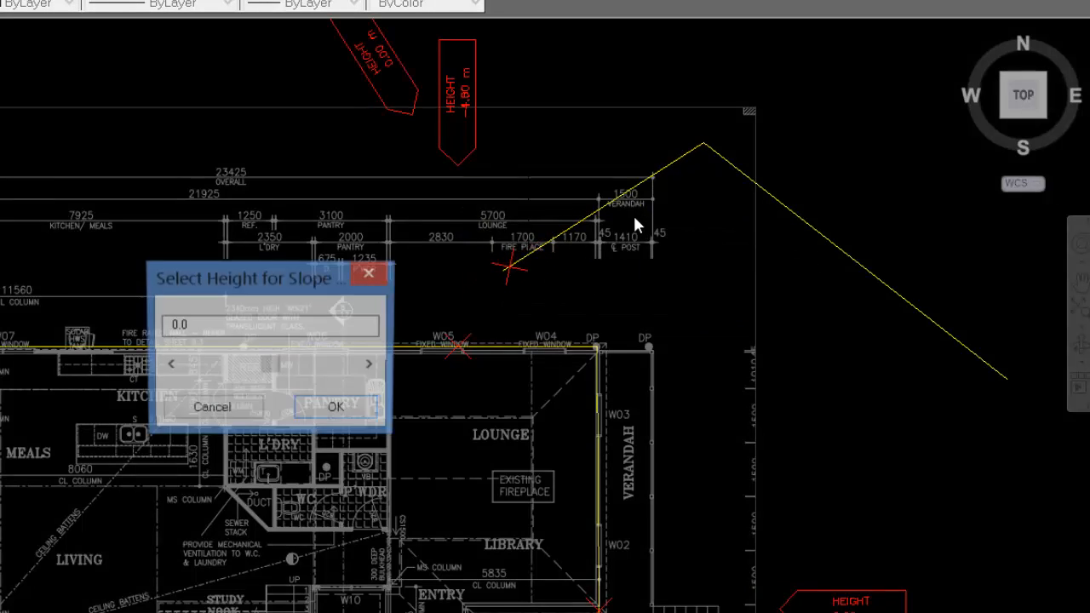
click(372, 367)
click(371, 366)
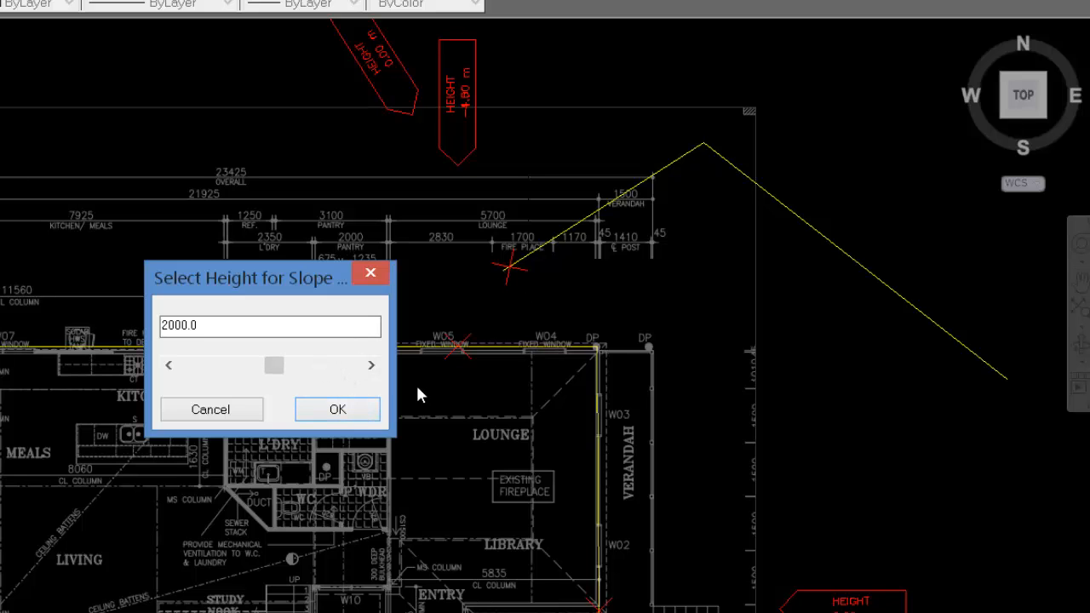
click(358, 412)
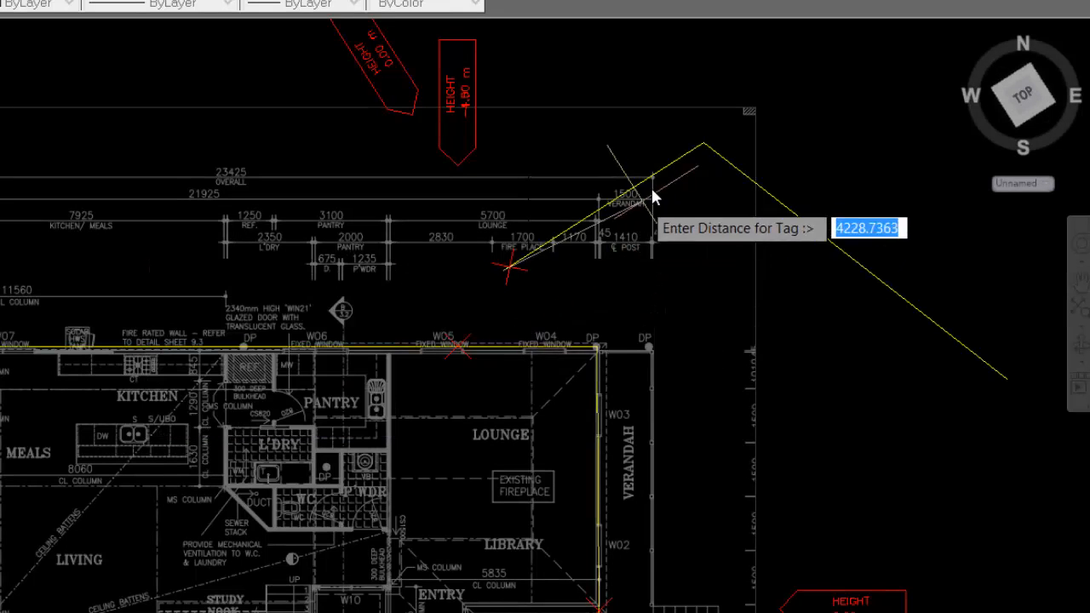
click(697, 148)
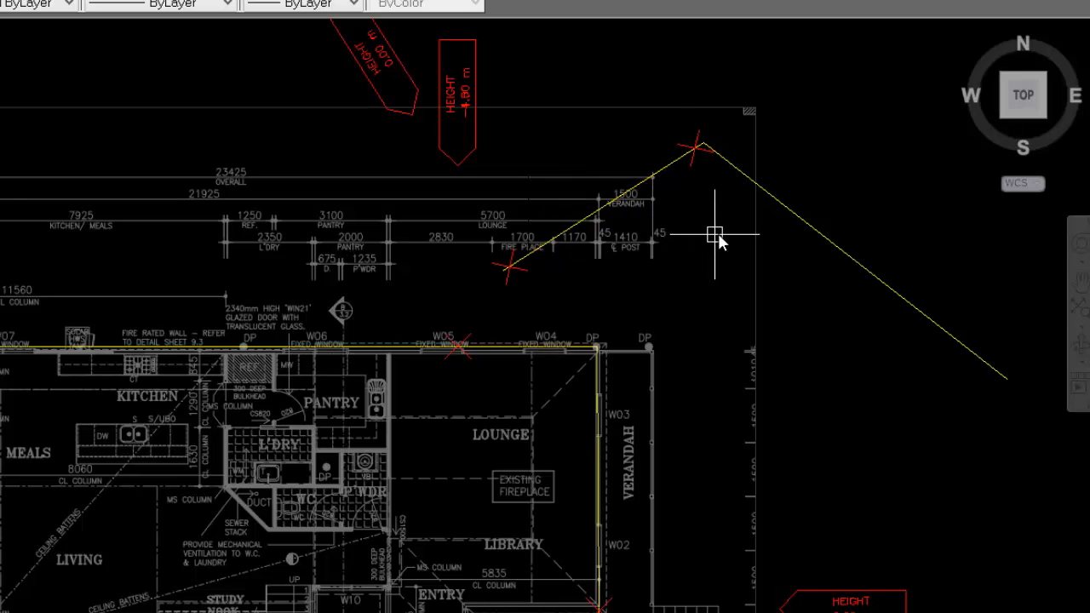
- Add a slope tag of height -7000 at the far lower end of the second sloping line
click(836, 254)
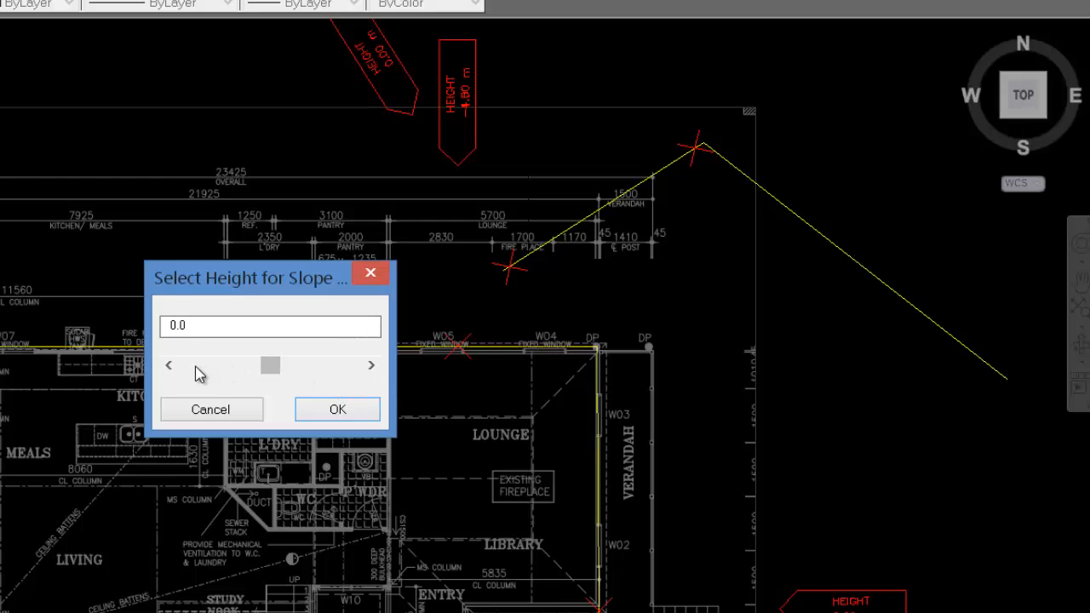
click(170, 368)
click(171, 368)
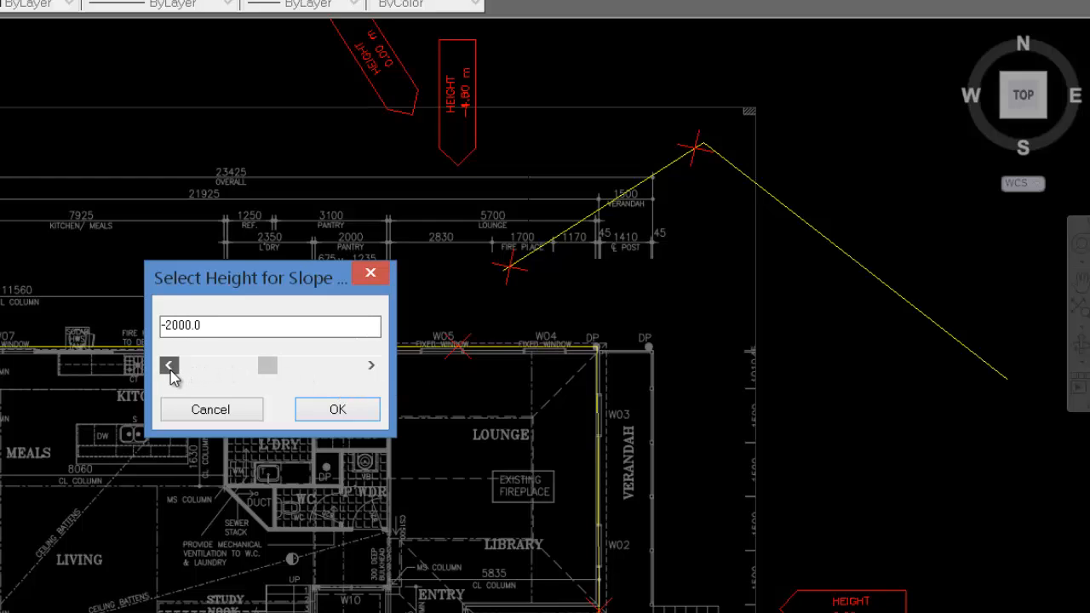
click(223, 366)
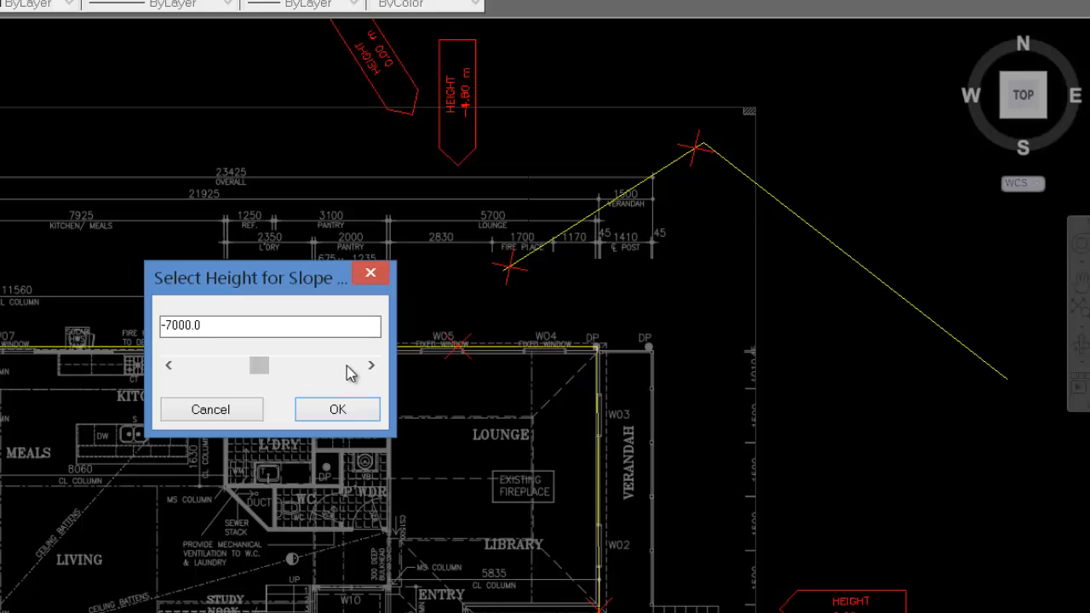
click(335, 411)
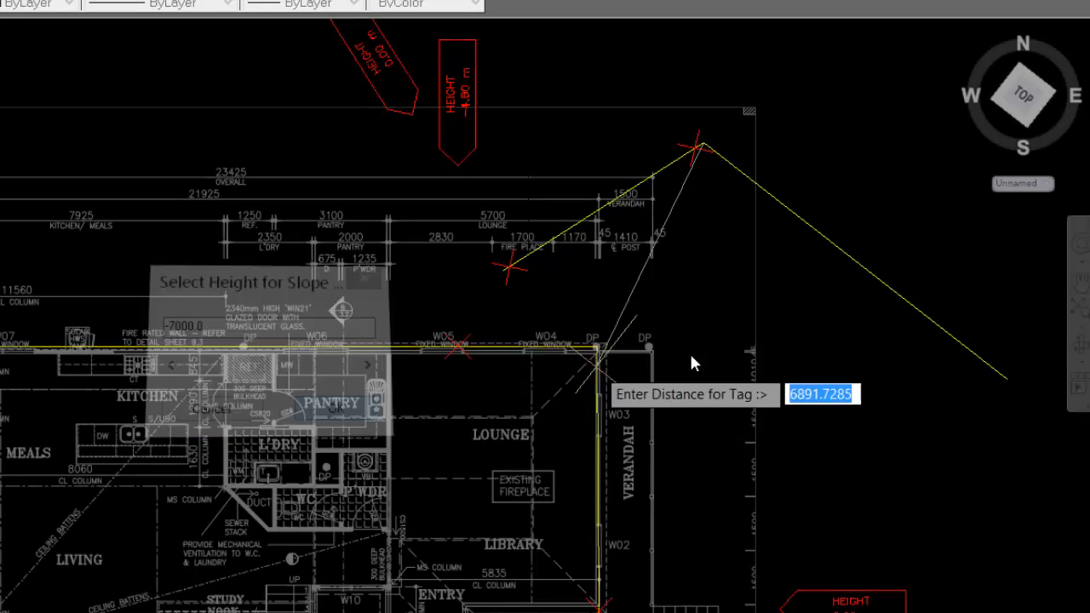
click(1005, 377)
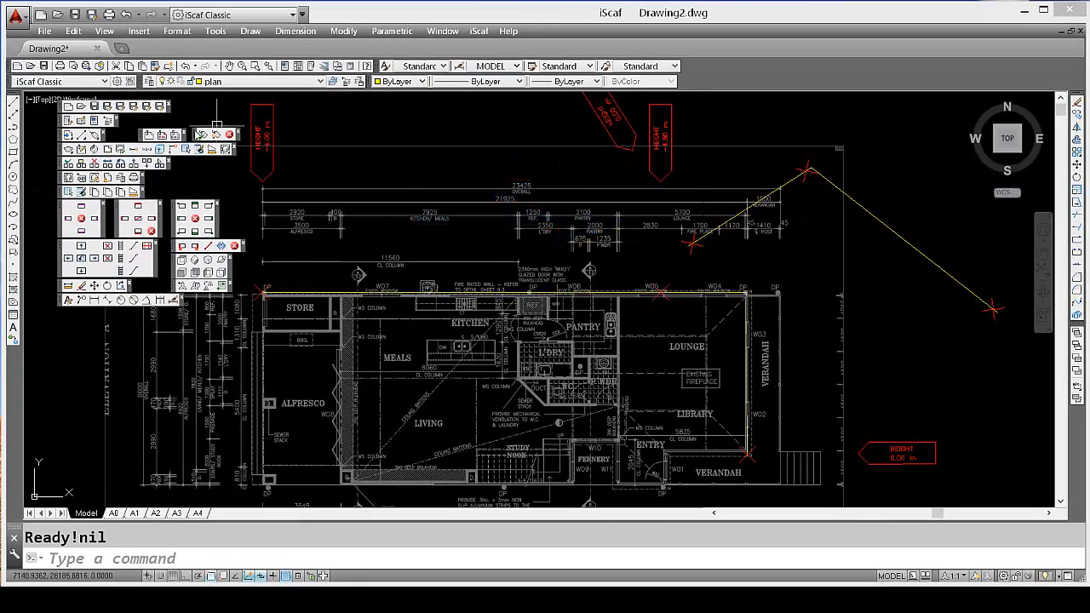
- Set the scaffold type to Multiple Walls in the default configuration
click(96, 122)
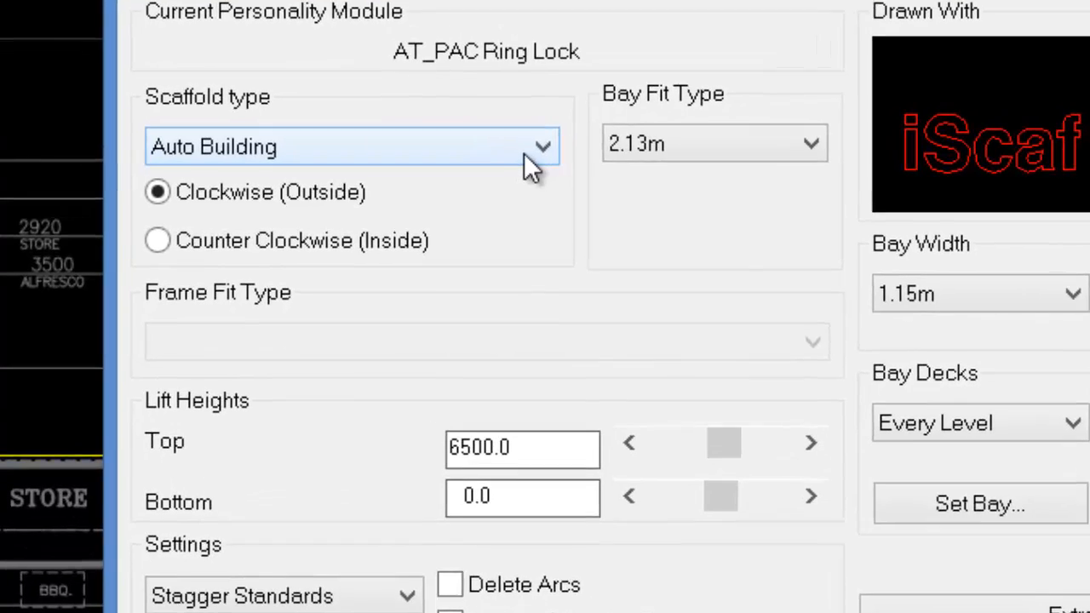
click(526, 153)
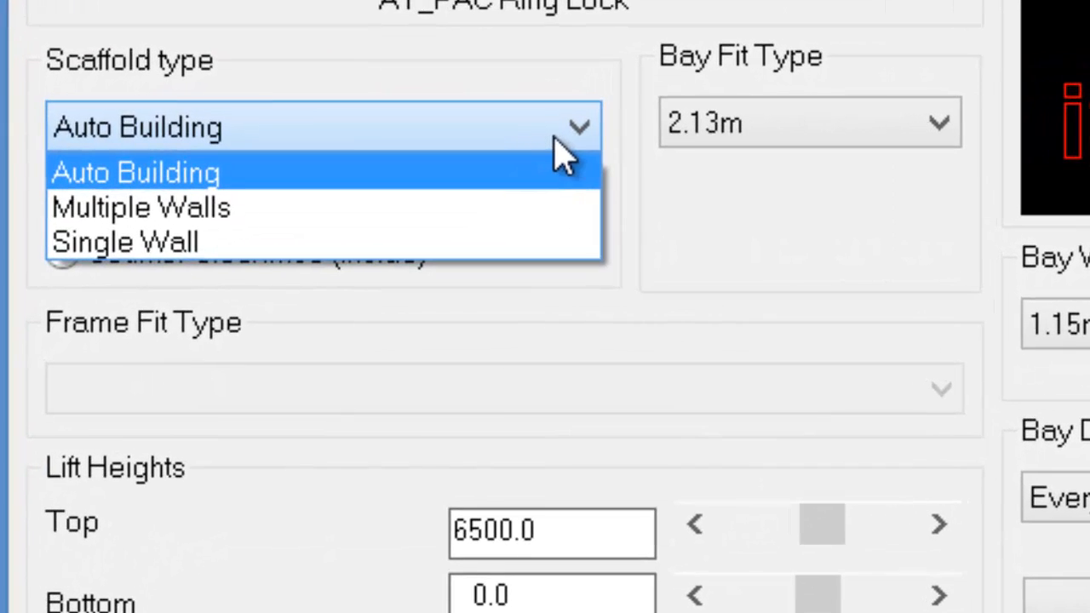
click(457, 211)
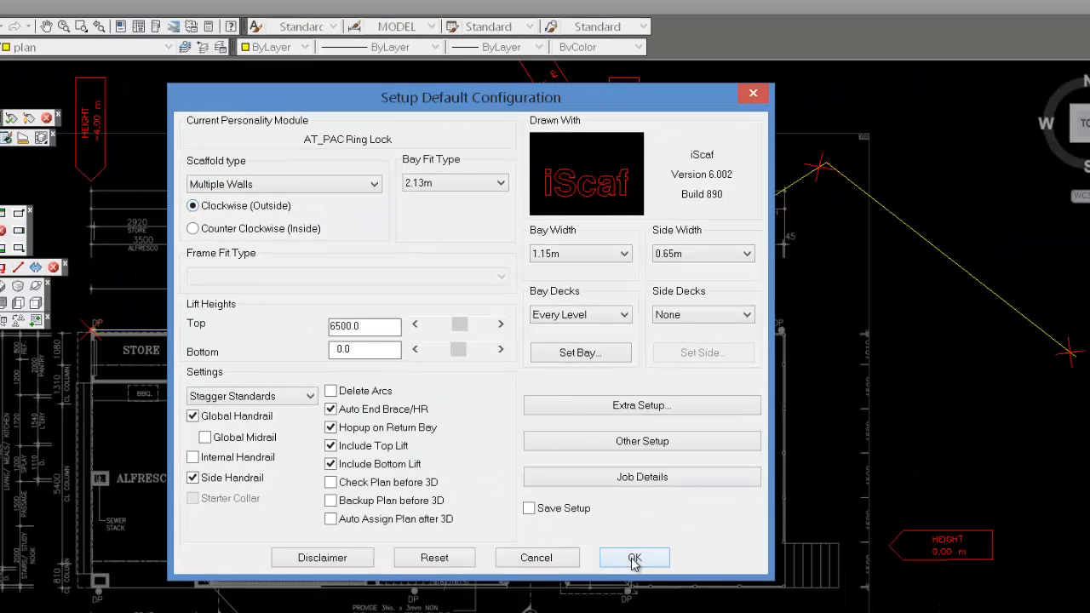
click(635, 559)
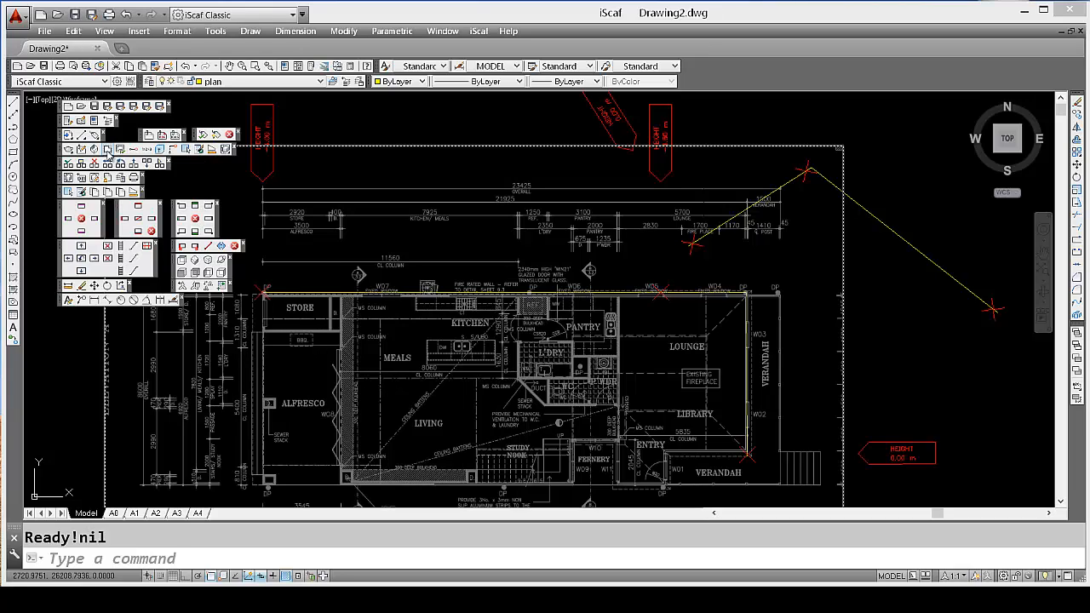
- Build the 2D scaffold plan along the building's upper and verandah-side wall lines, including their slope tags
click(108, 151)
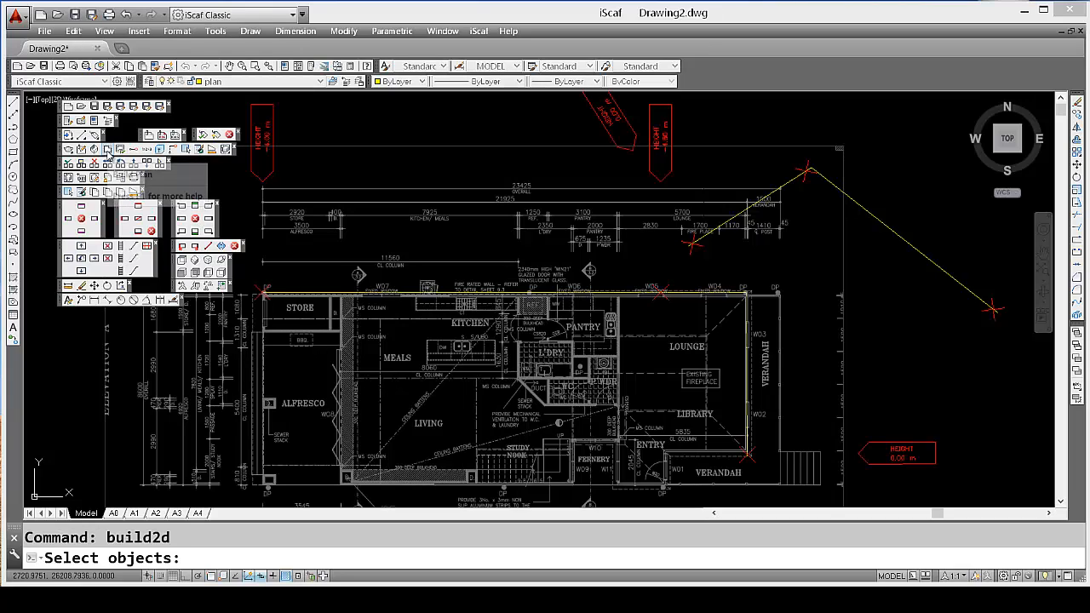
click(248, 271)
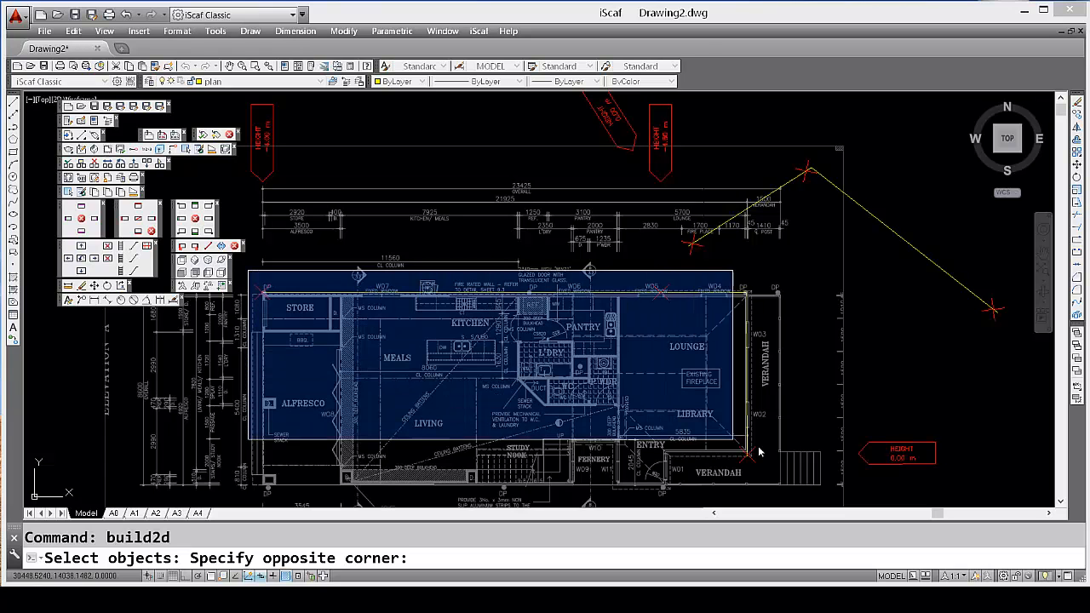
click(811, 482)
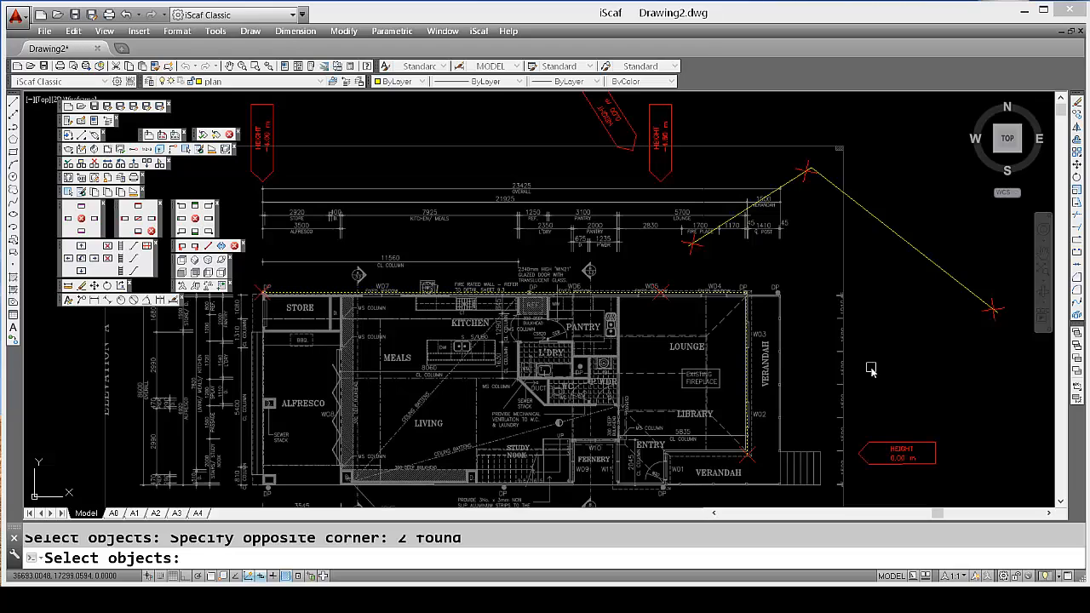
key(Return)
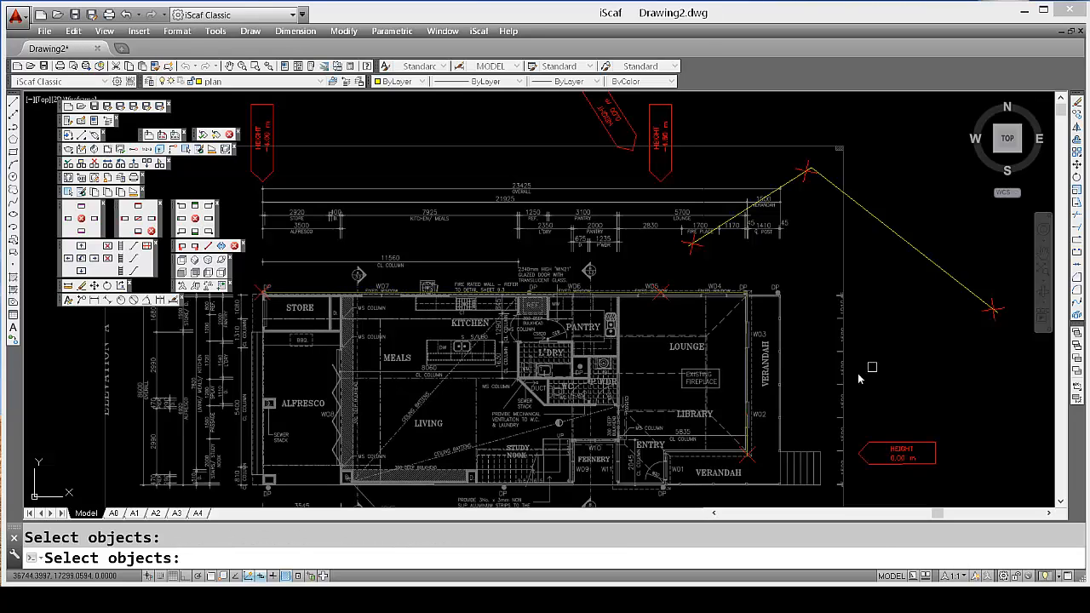
click(240, 273)
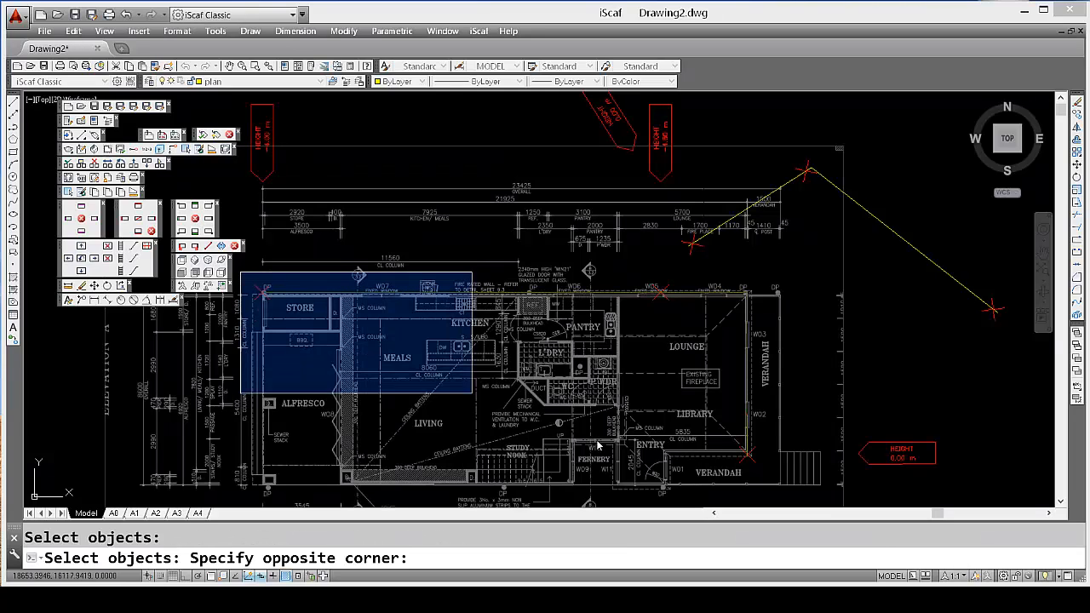
click(804, 494)
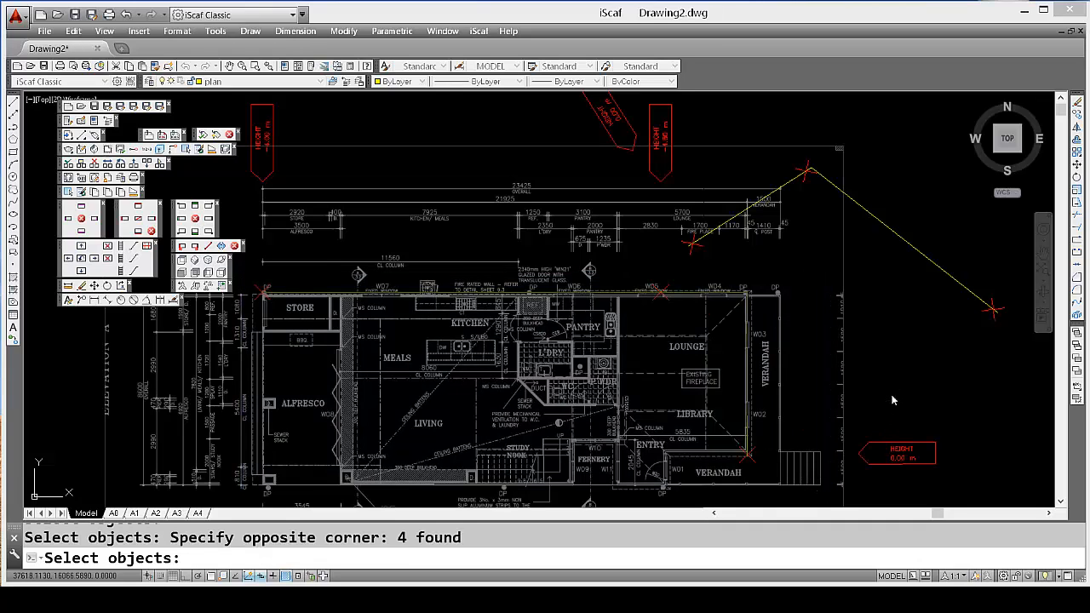
key(Return)
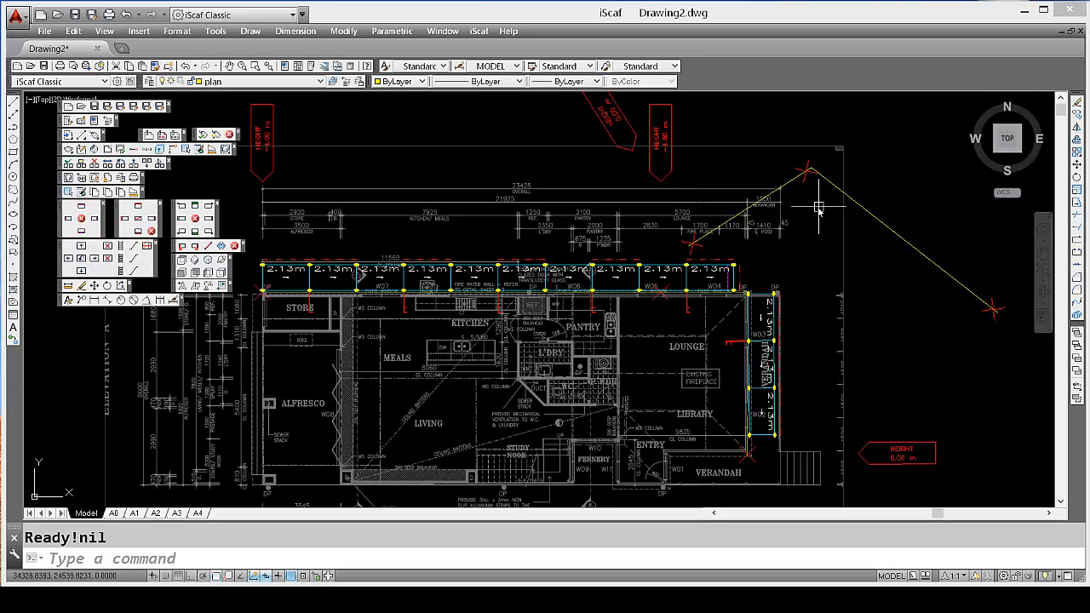
- Build the 2D scaffold plan along the two extra sloping lines beside the building, including their slope tags
key(Return)
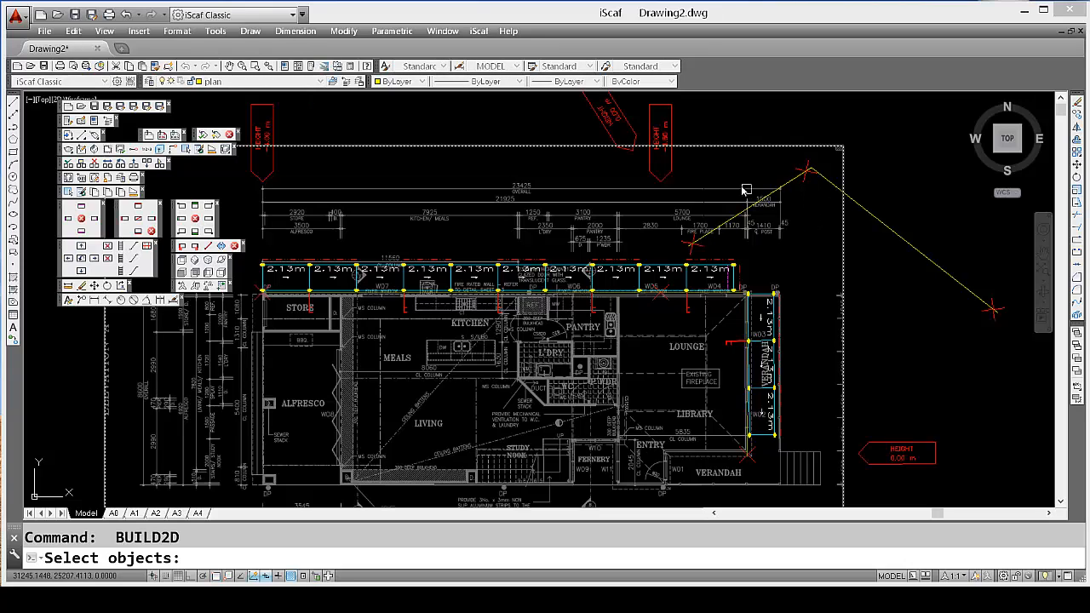
click(681, 135)
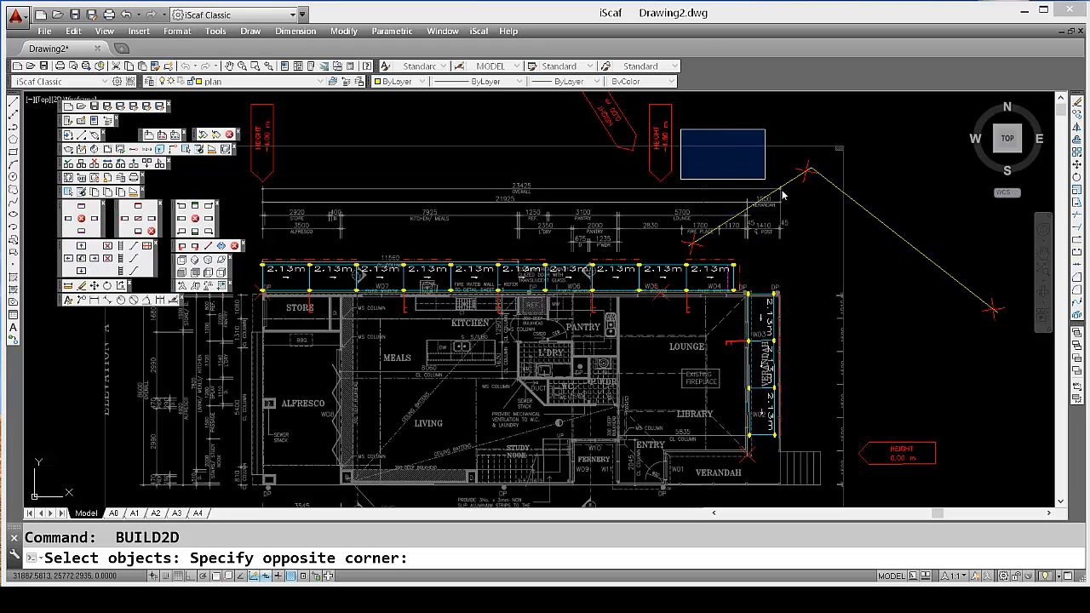
click(866, 257)
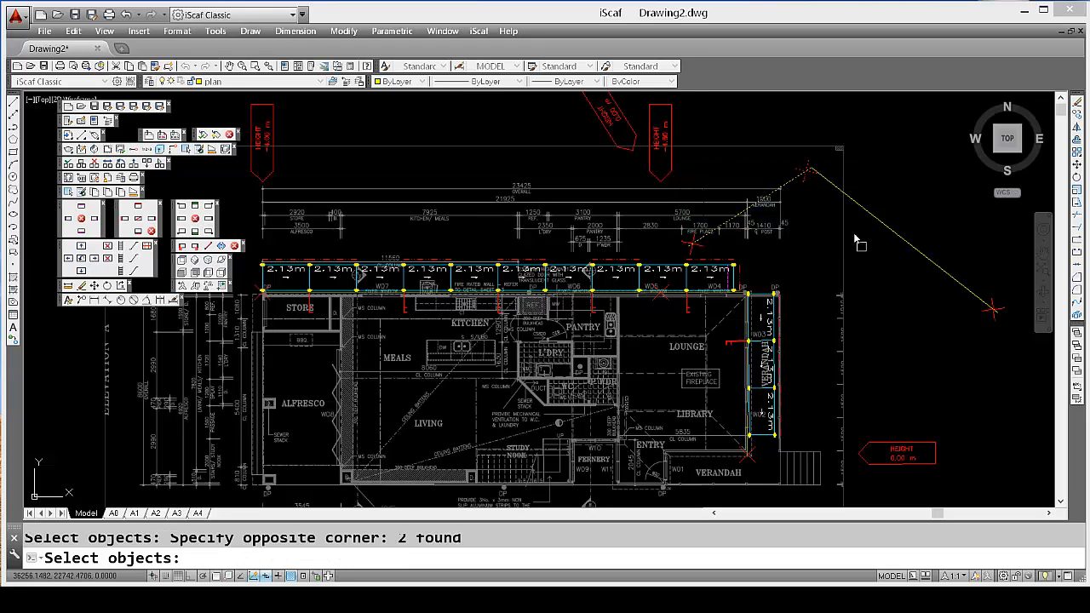
click(805, 144)
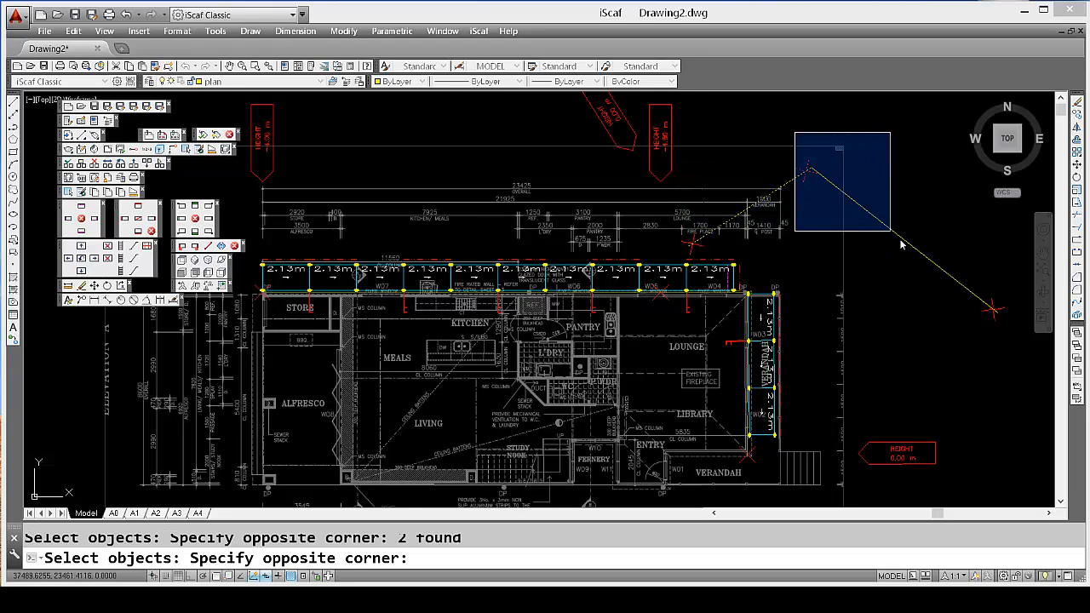
click(1022, 385)
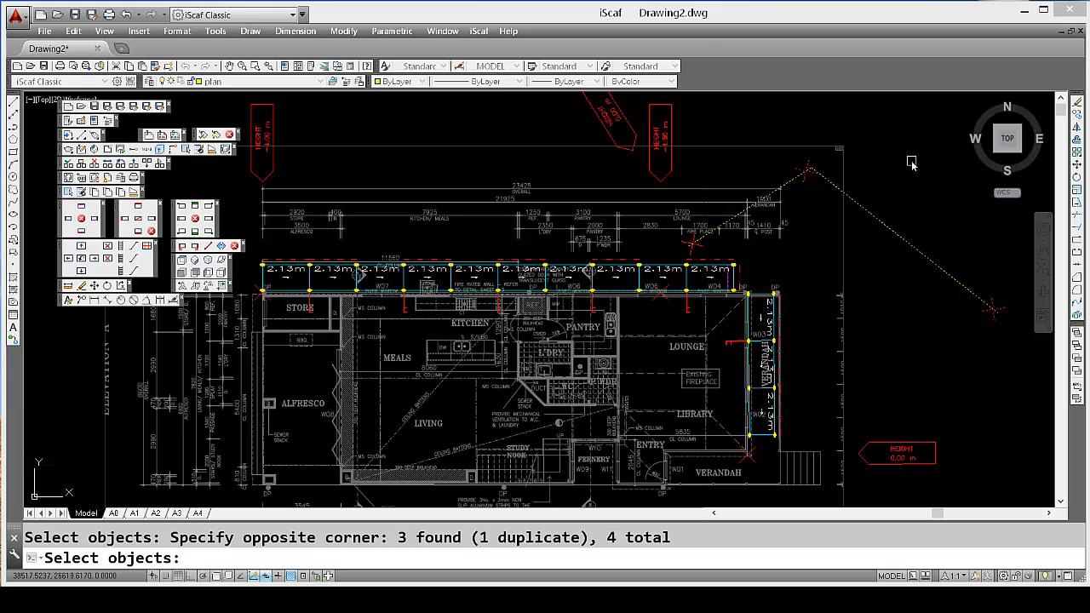
key(Return)
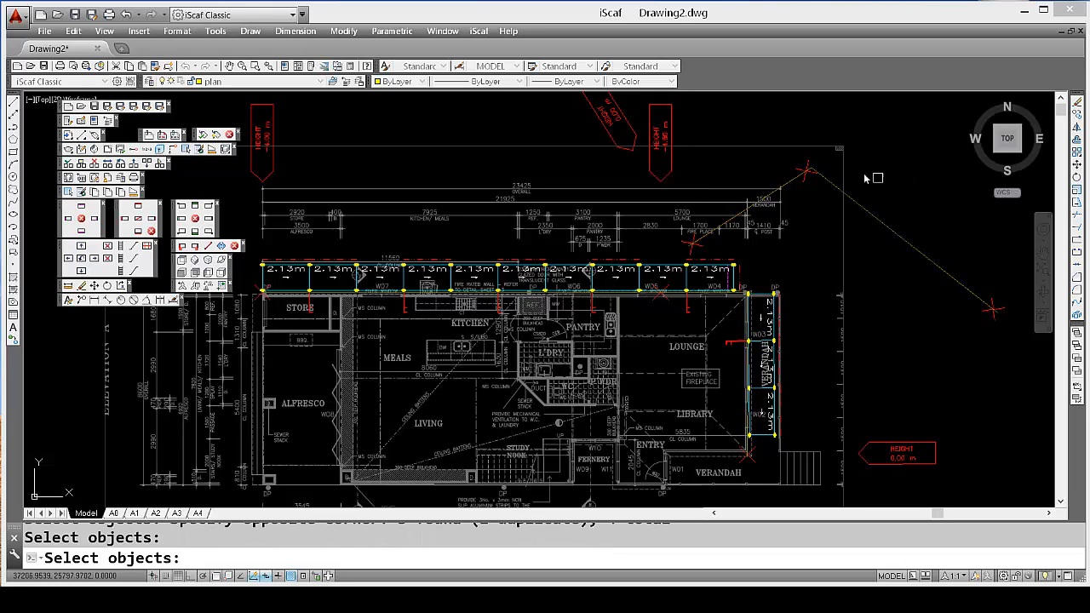
click(681, 114)
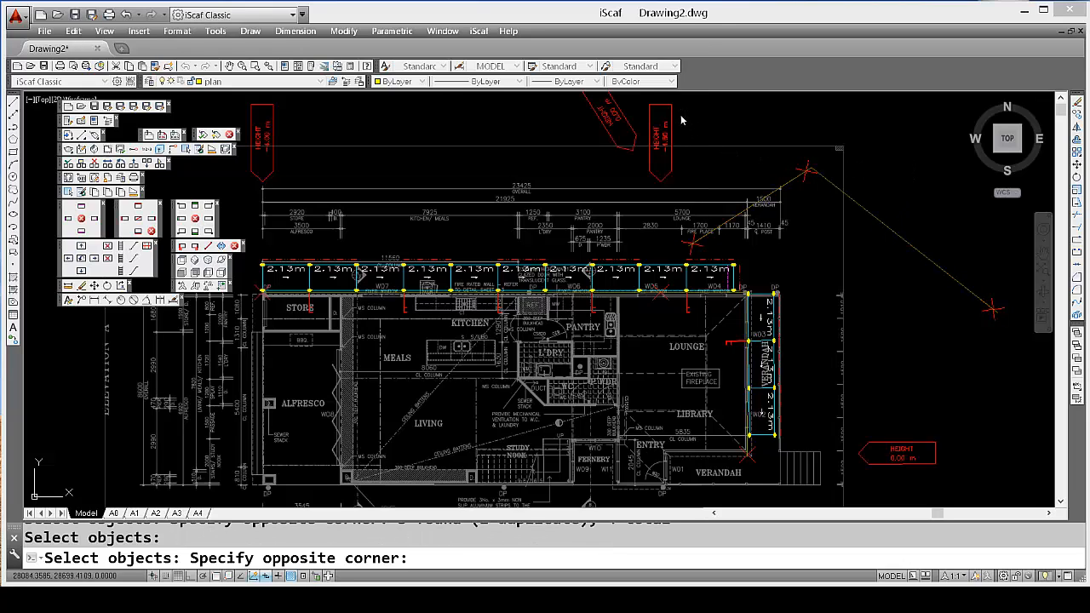
click(834, 262)
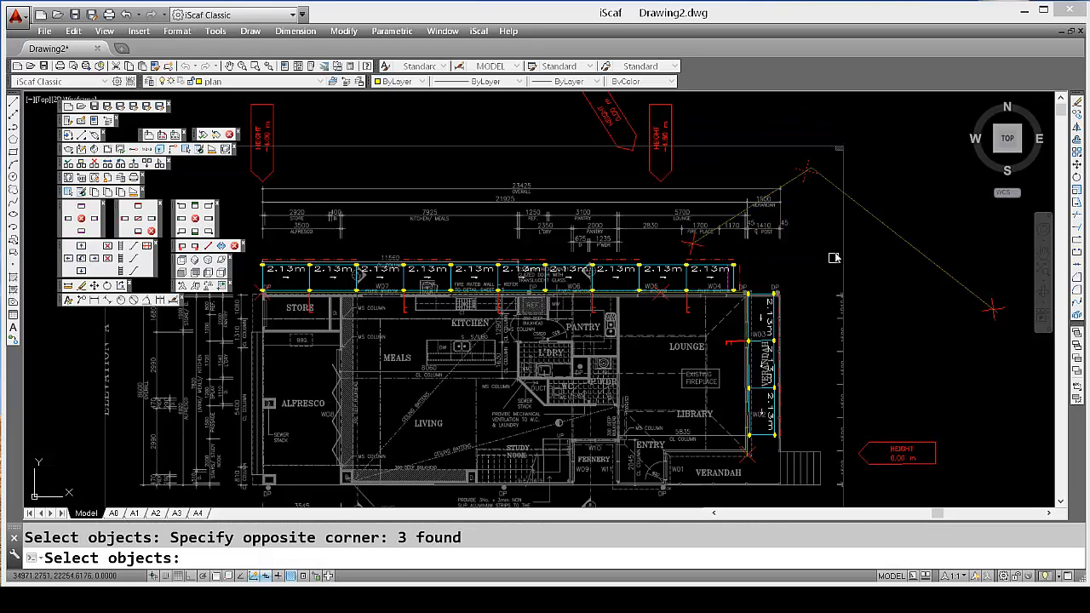
click(794, 137)
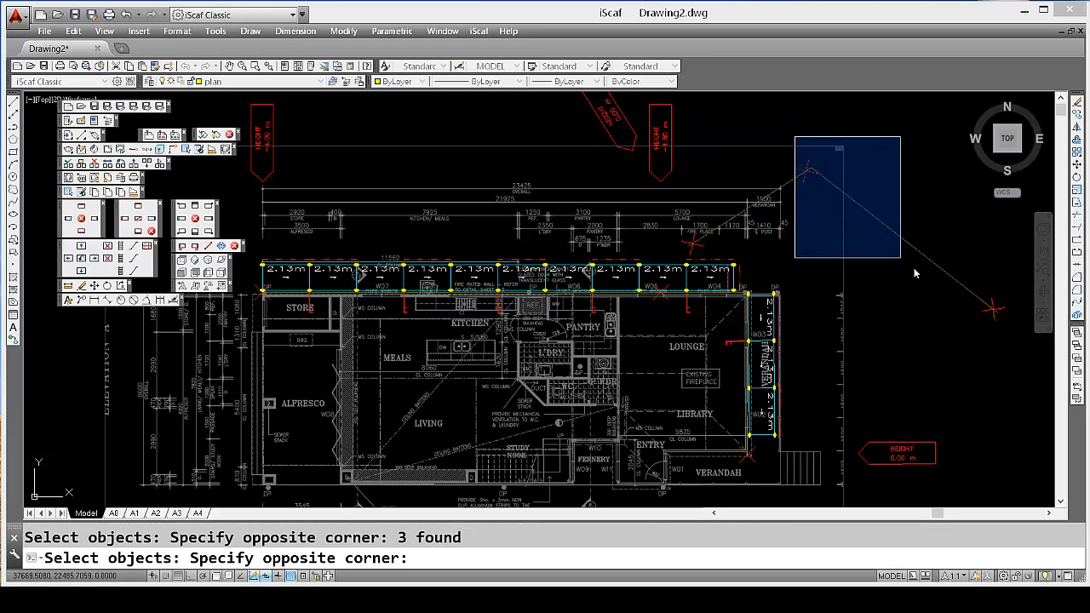
click(1017, 365)
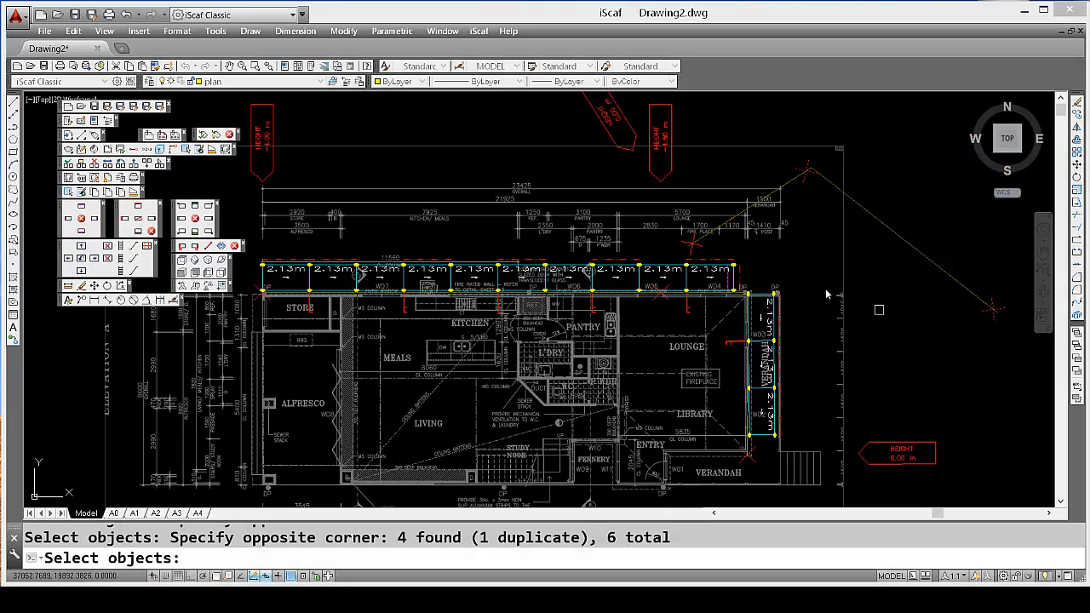
click(679, 114)
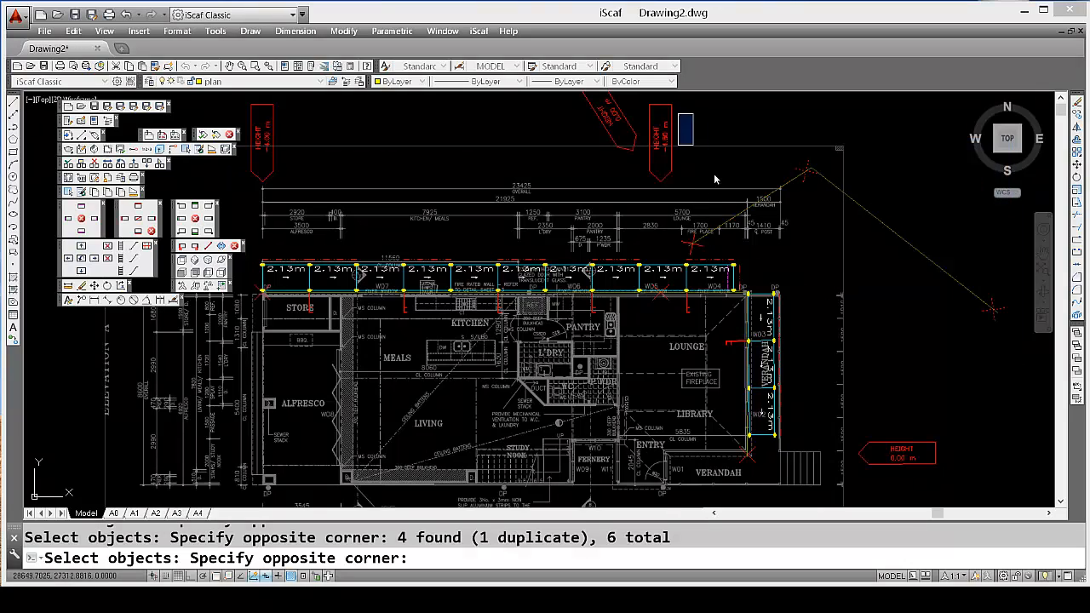
click(843, 261)
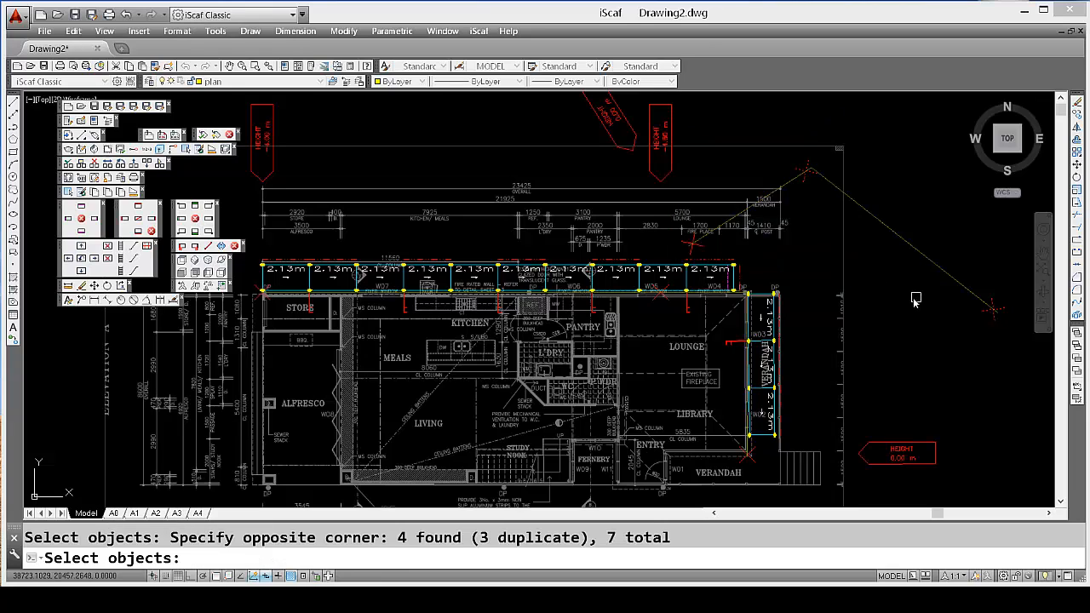
key(Return)
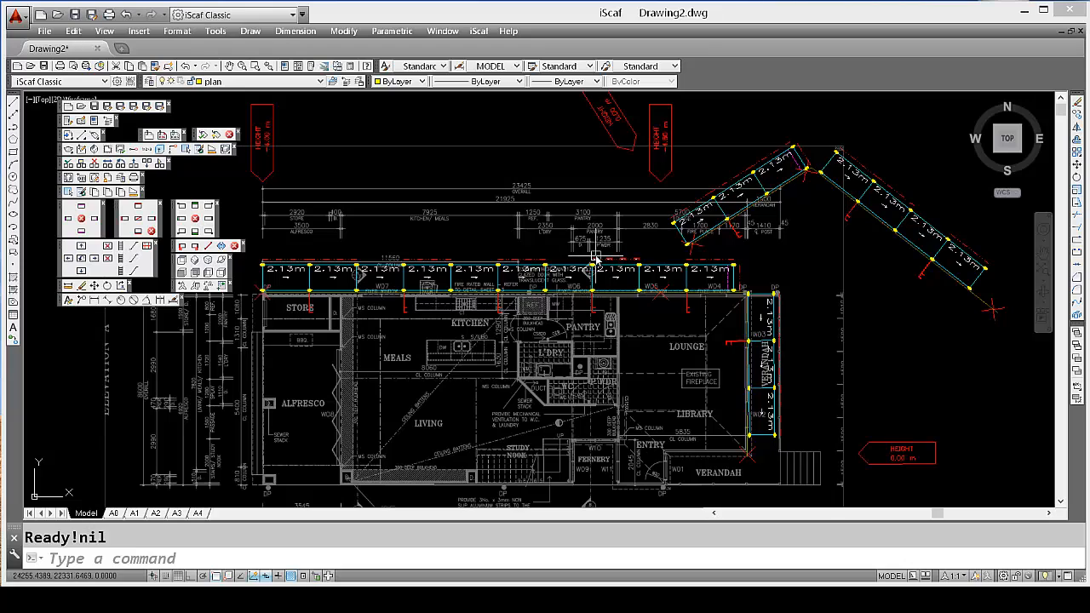
- Add a 1.065 m bay midway along the upper wall's scaffold and a 1.15 m bay within the first sloping line's scaffold
click(81, 259)
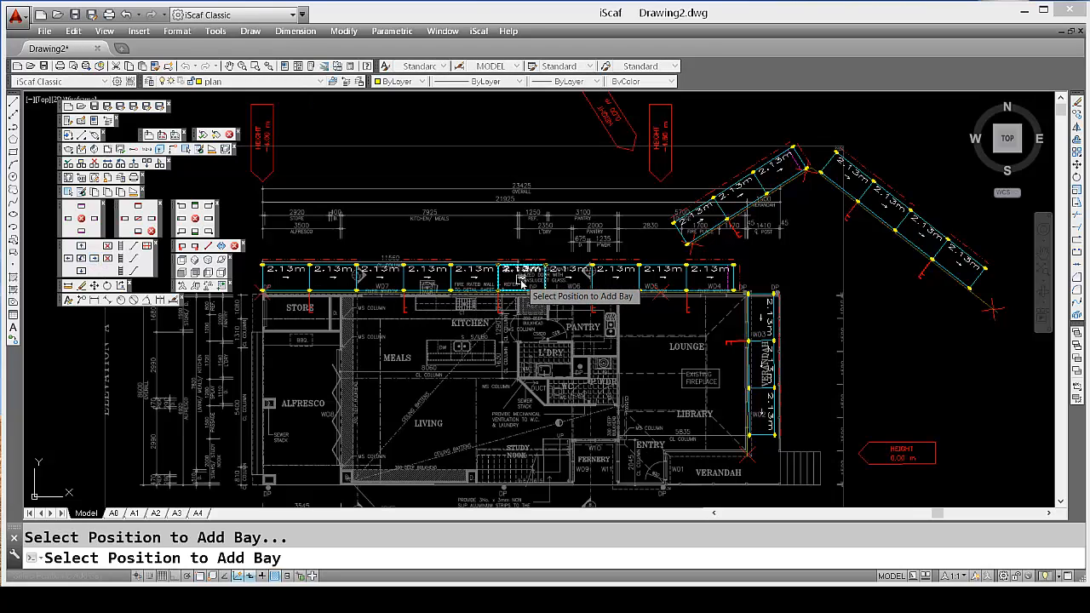
click(546, 294)
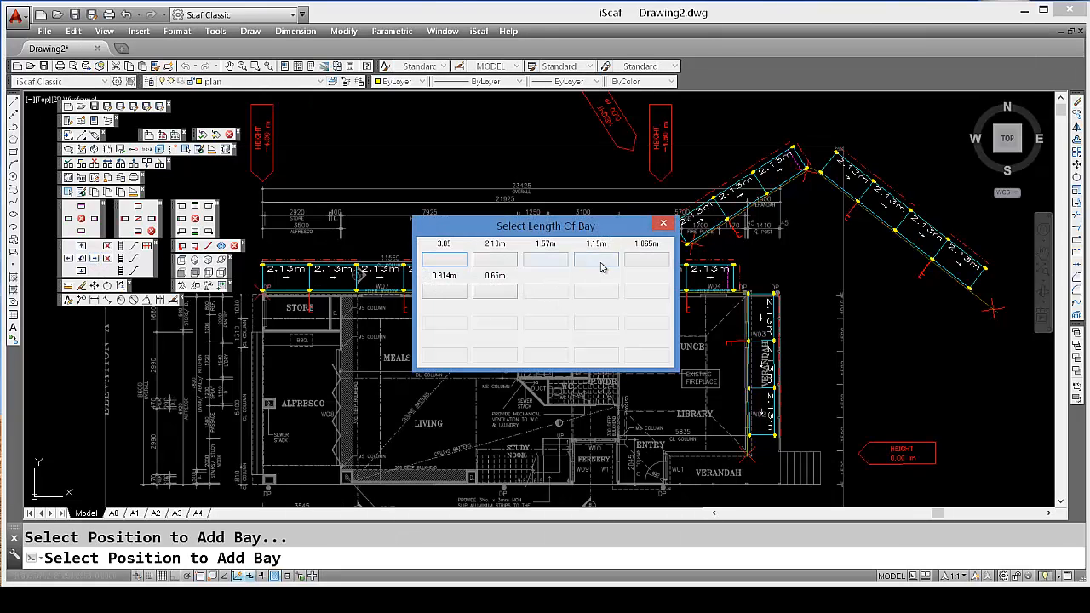
click(646, 262)
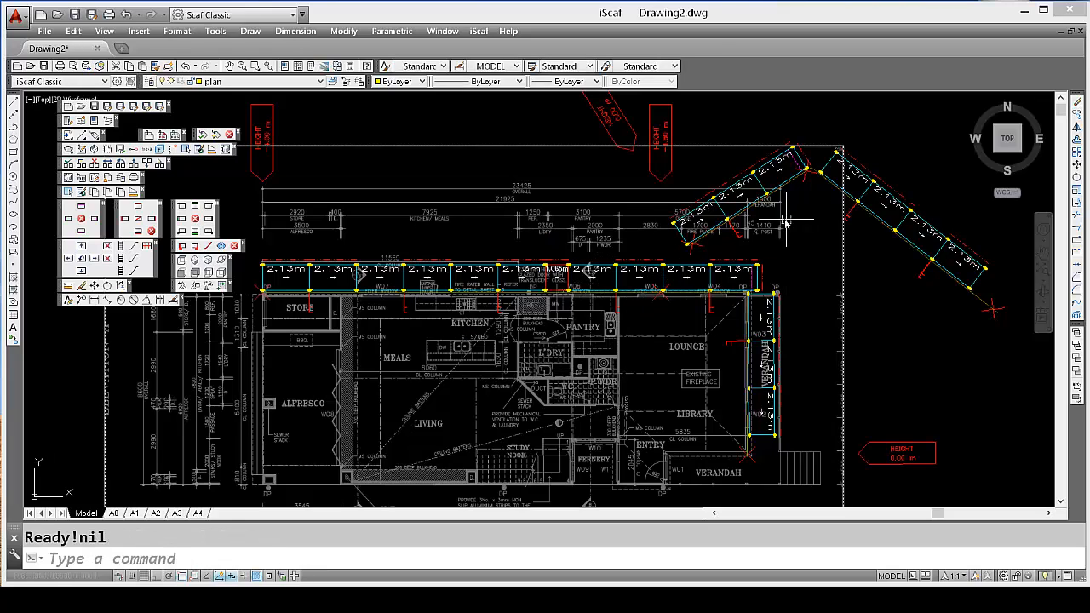
key(Return)
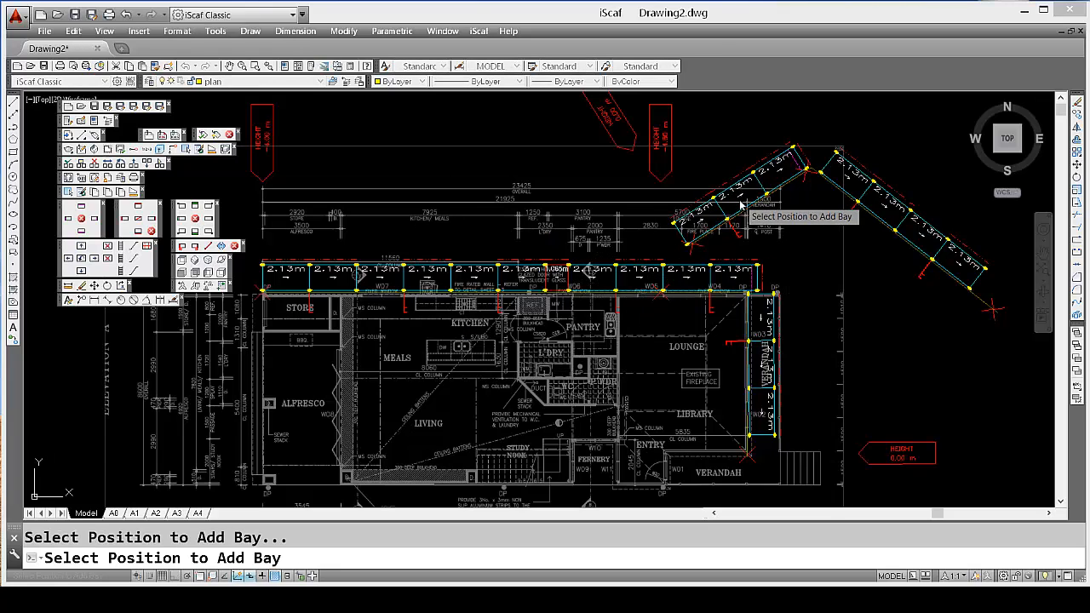
click(721, 245)
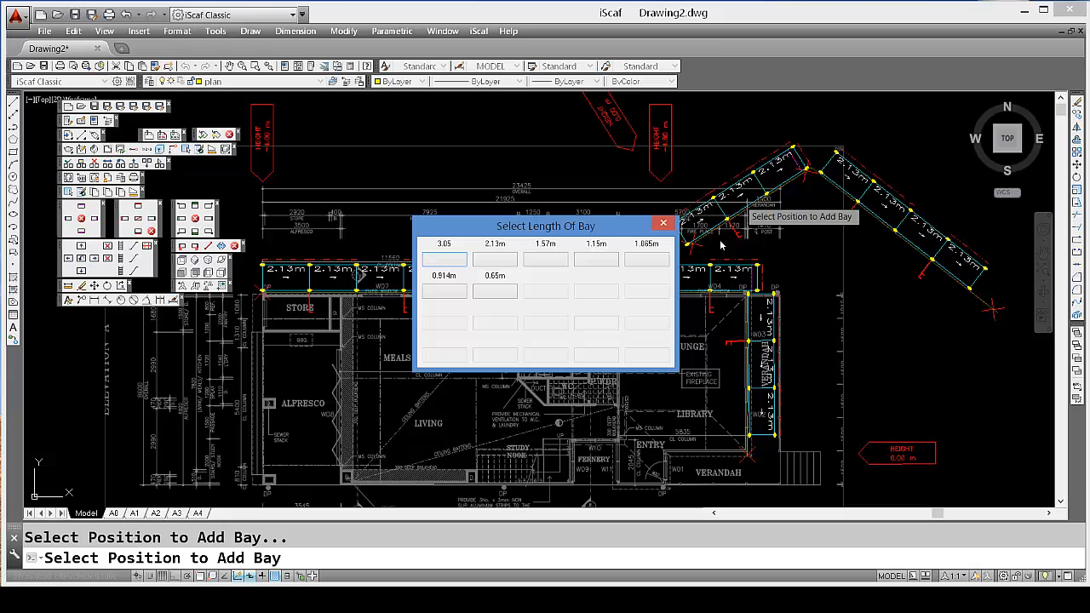
click(606, 263)
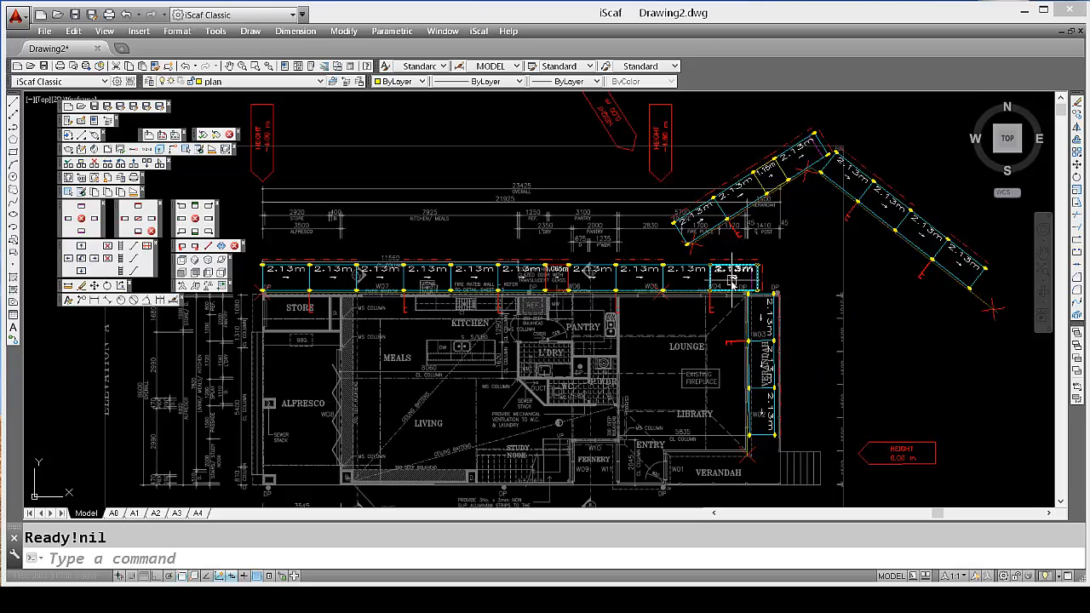
- View the scaffold plan in a south-east isometric view from a lower angle to examine the ground slope lines
click(195, 261)
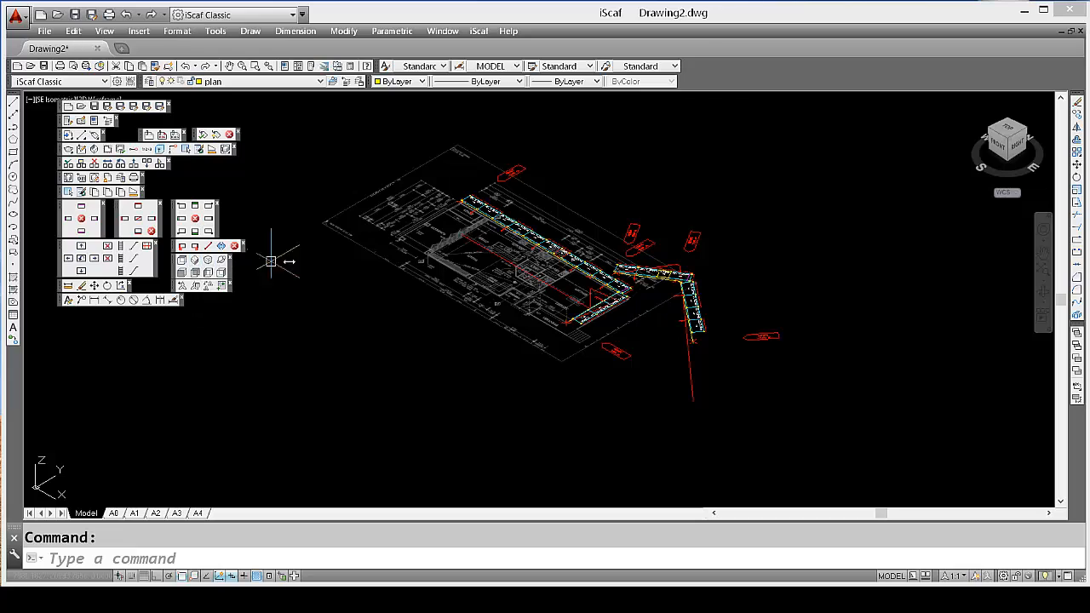
scroll(465, 268, up, 2)
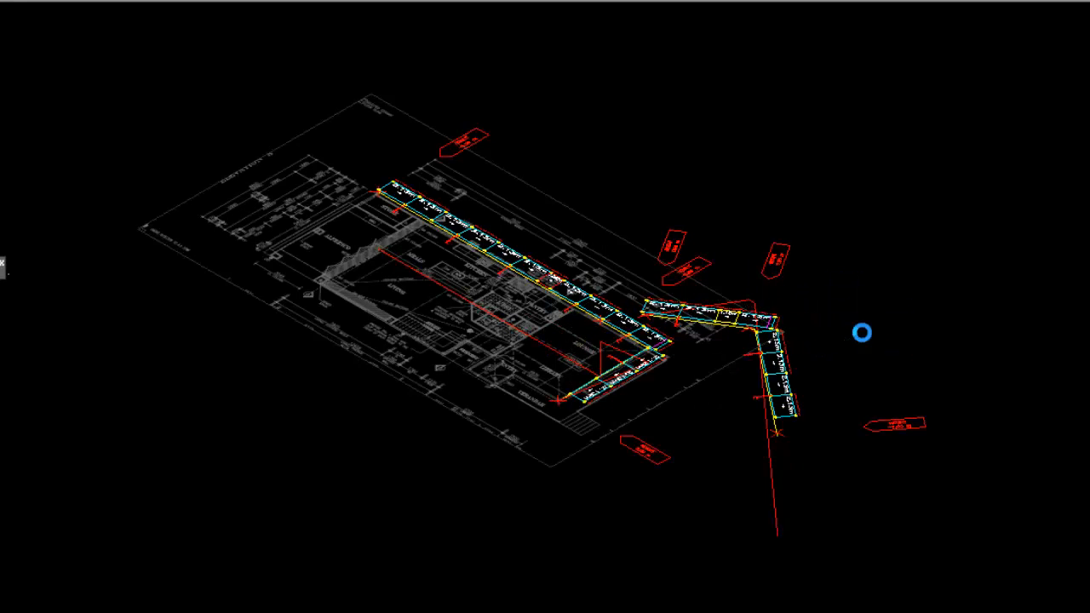
mouse_move(864, 336)
shift+middle_down()
mouse_move(606, 338)
mouse_move(509, 326)
mouse_move(468, 307)
mouse_move(440, 263)
mouse_move(431, 213)
mouse_move(445, 270)
mouse_move(533, 309)
mouse_move(669, 333)
mouse_move(757, 343)
mouse_move(866, 298)
mouse_move(929, 294)
shift+middle_up()
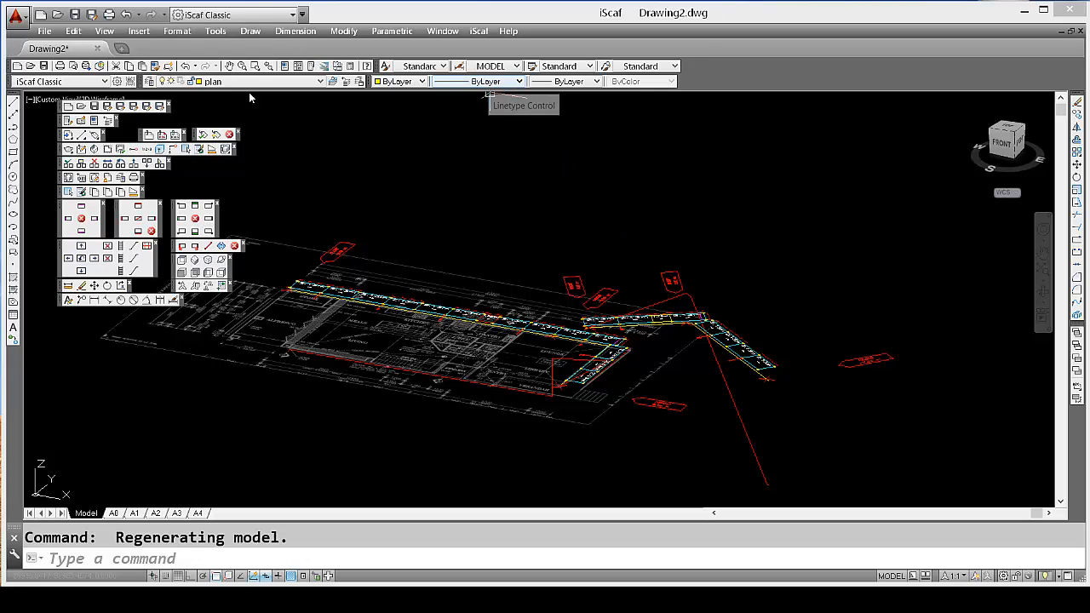
- Save the drawing as demonstration in the drawings folder
click(108, 109)
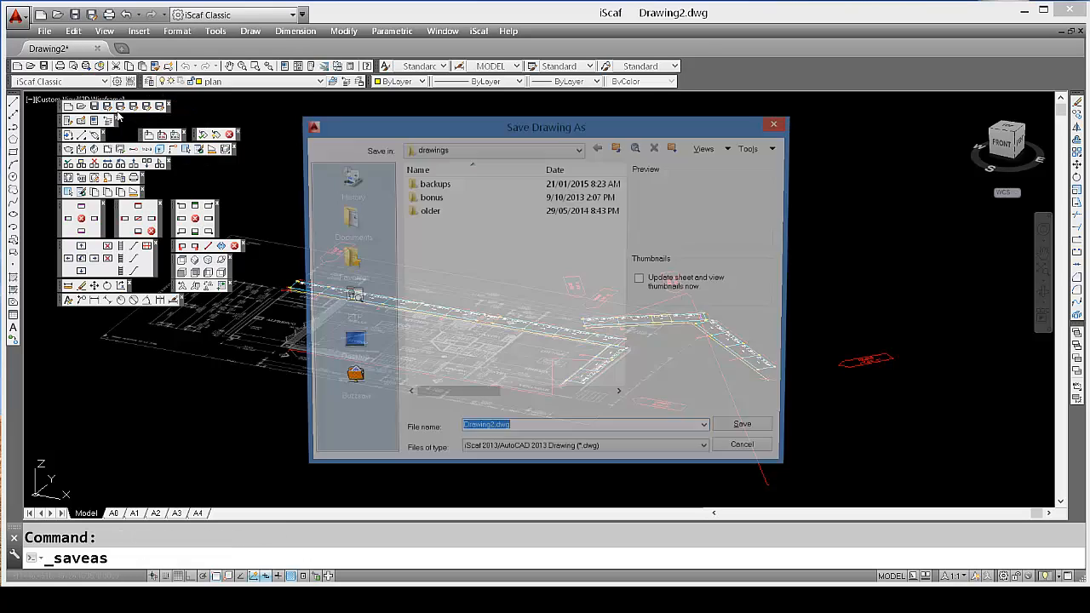
text(demonstration)
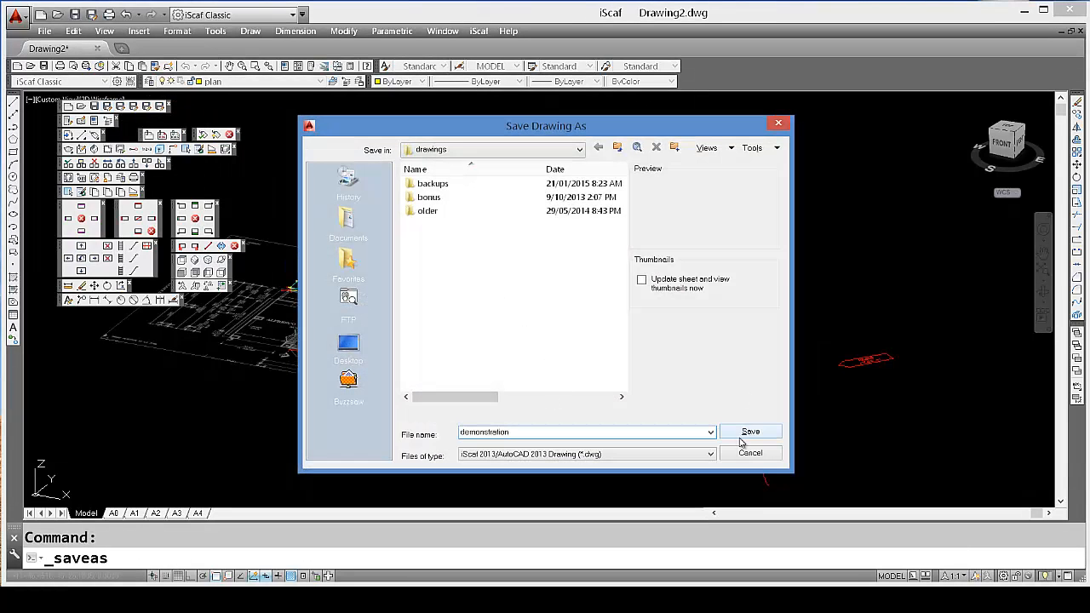
click(739, 433)
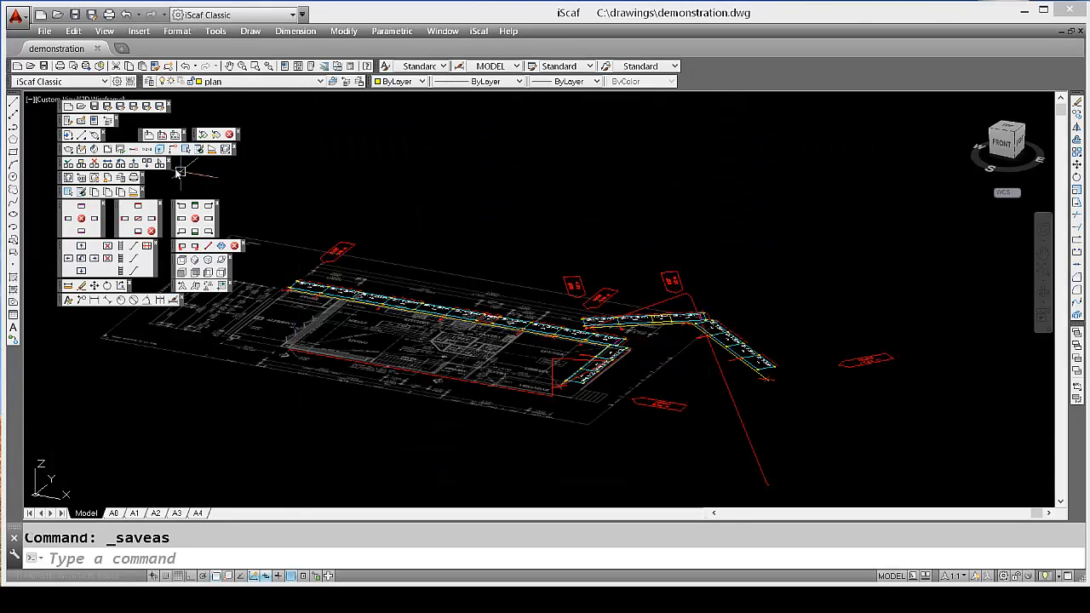
- Build the 3D scaffold from the complete 2D plan of the building walls and sloping lines
click(160, 151)
click(546, 332)
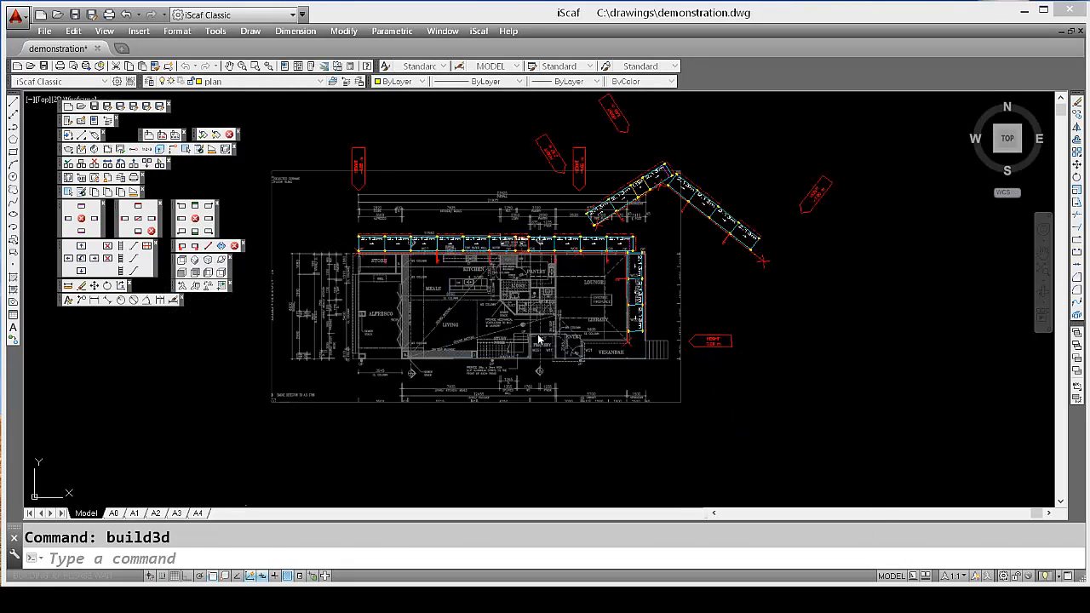
right_click(526, 253)
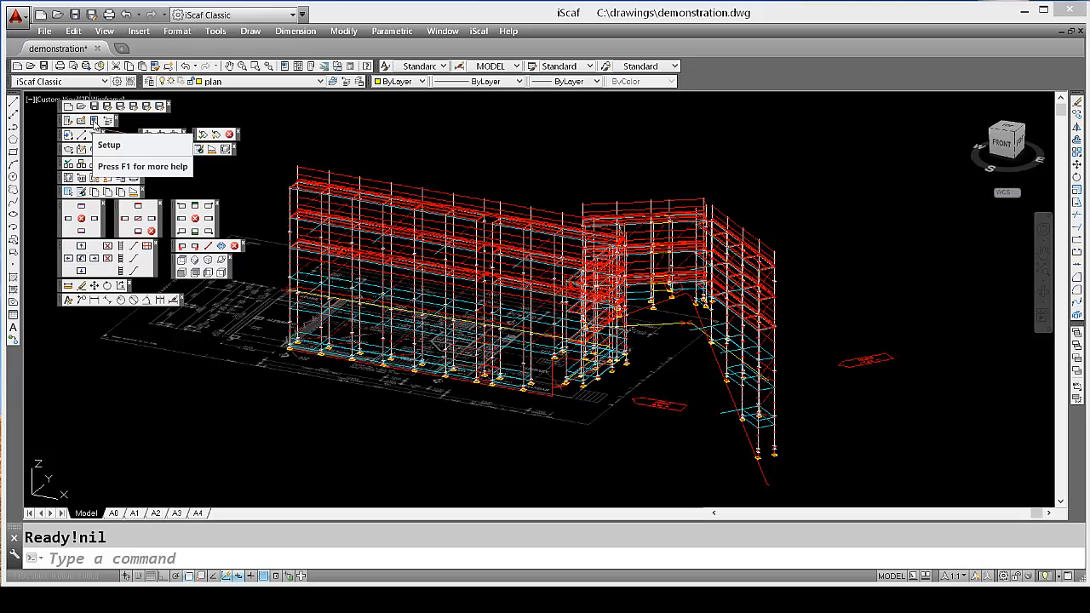
- Choose Multiple Walls as the scaffold type in the default configuration
click(94, 122)
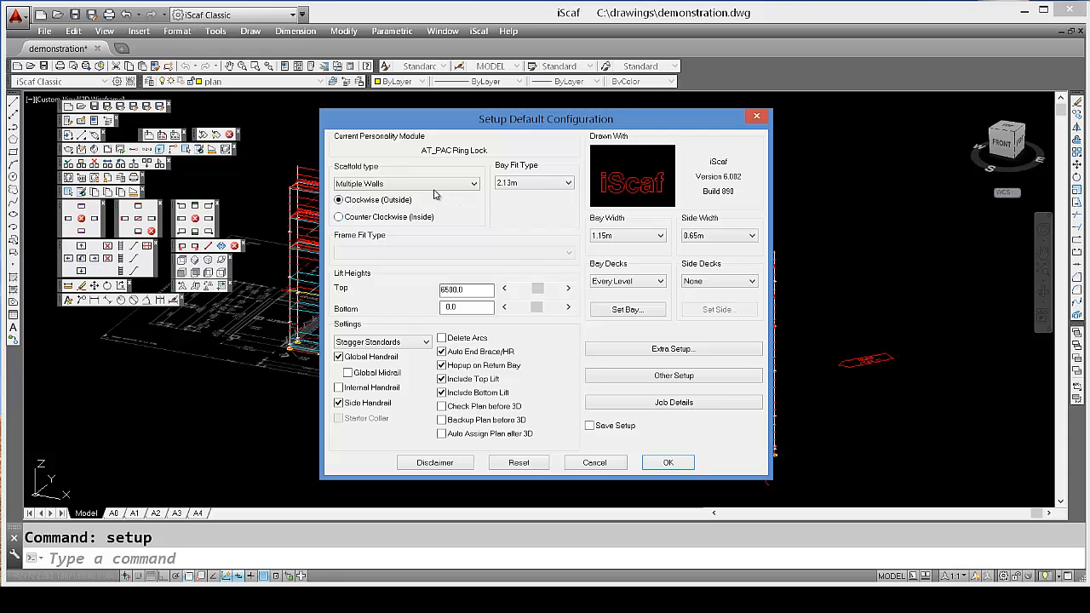
click(427, 189)
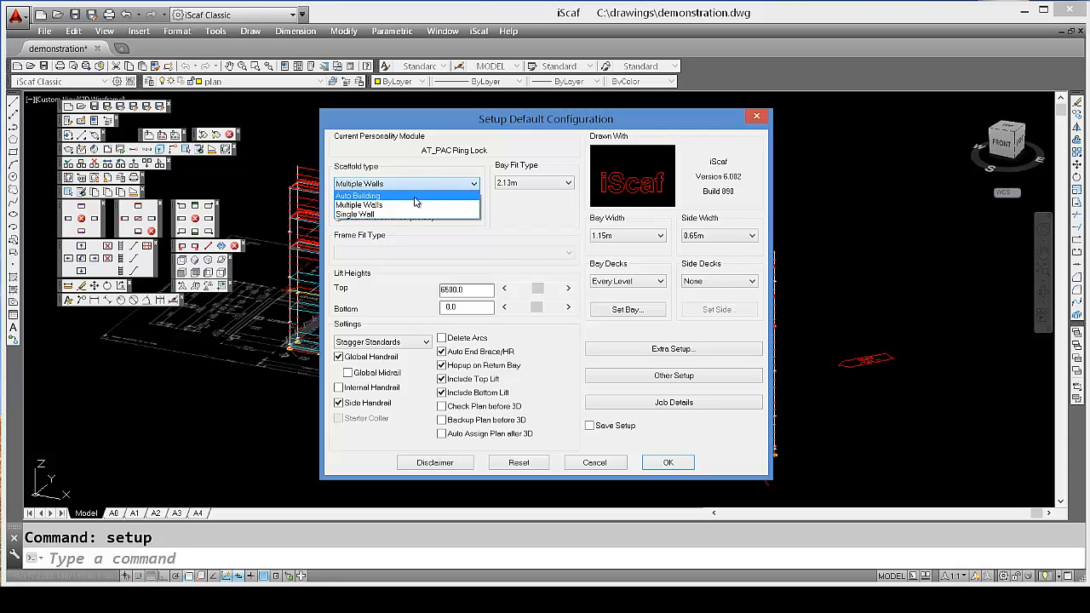
click(415, 205)
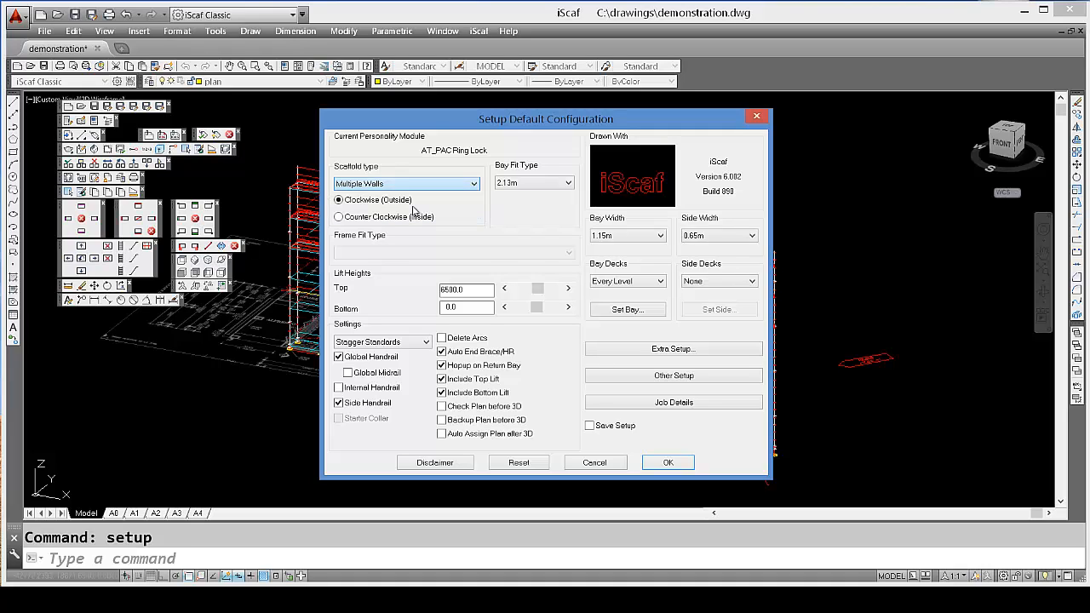